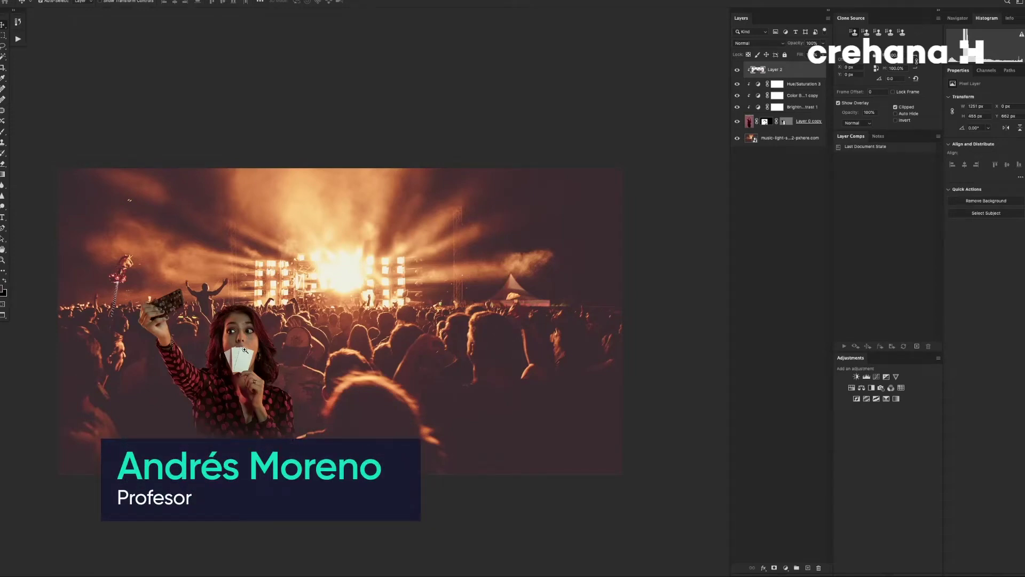
# Zoom in and pan around the canvas to inspect the woman in the crowd.
pyautogui.moveTo(250, 347)
pyautogui.mouseDown()
pyautogui.moveTo(405, 301)
pyautogui.moveTo(269, 334)
pyautogui.mouseUp()
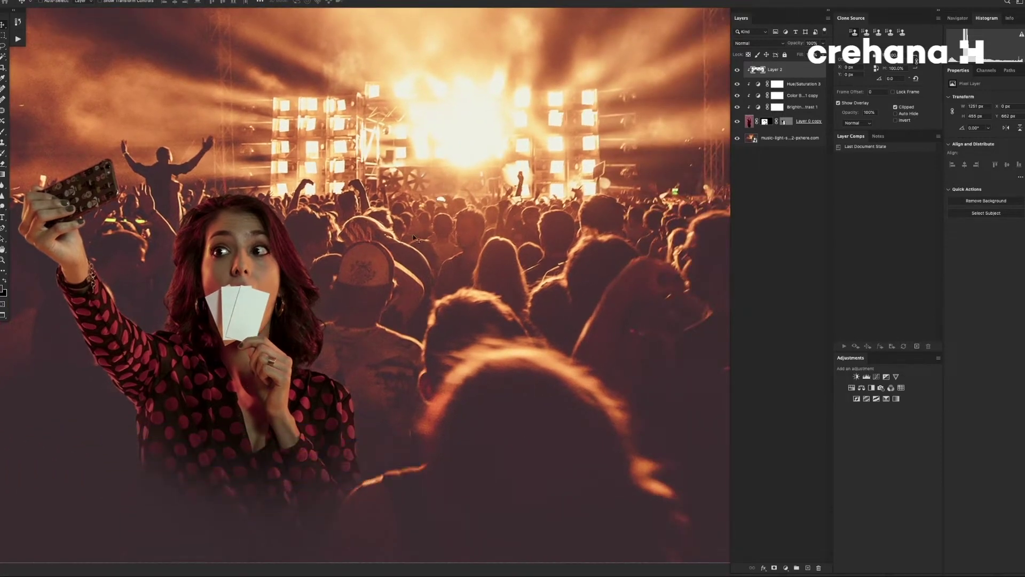
pyautogui.moveTo(436, 274); pyautogui.dragTo(441, 274)
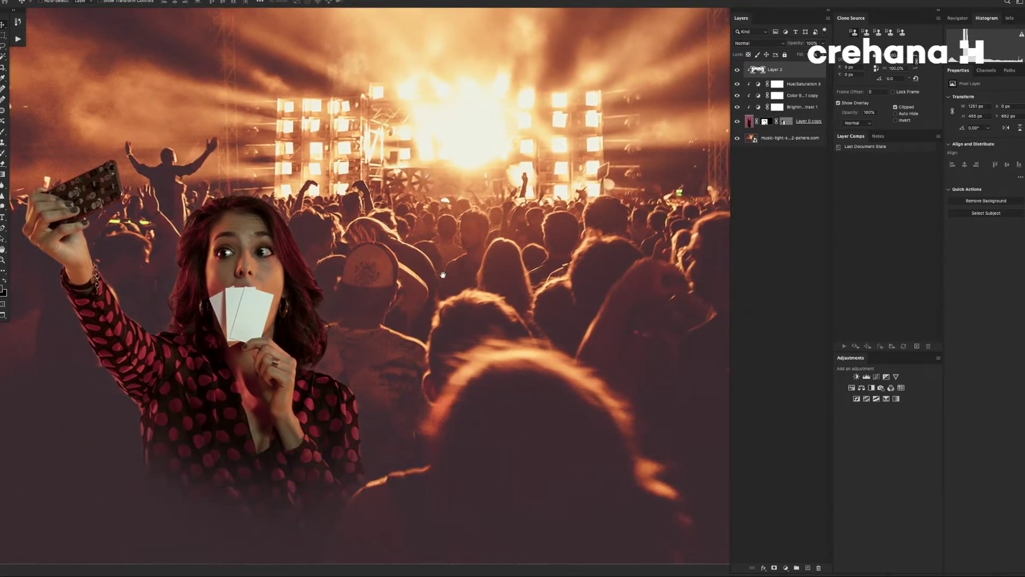
pyautogui.moveTo(425, 327); pyautogui.dragTo(441, 295)
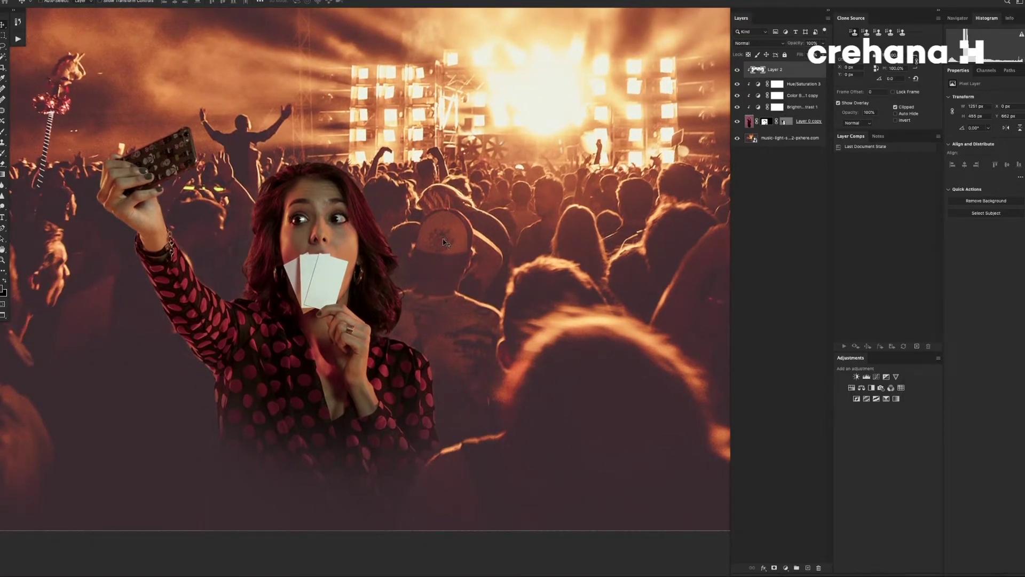
pyautogui.hscroll(10, 480, 218)
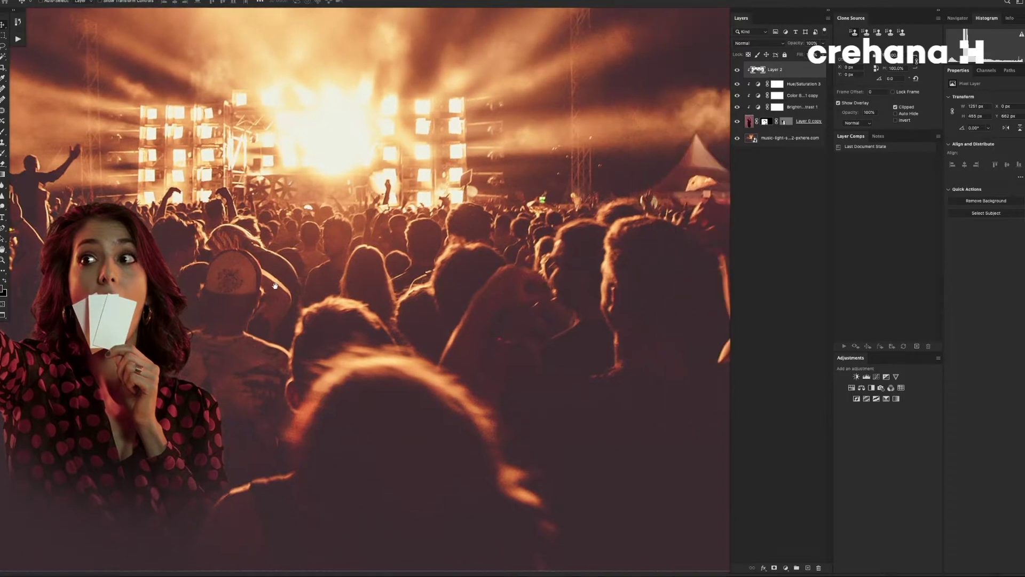
pyautogui.hscroll(-10, 279, 259)
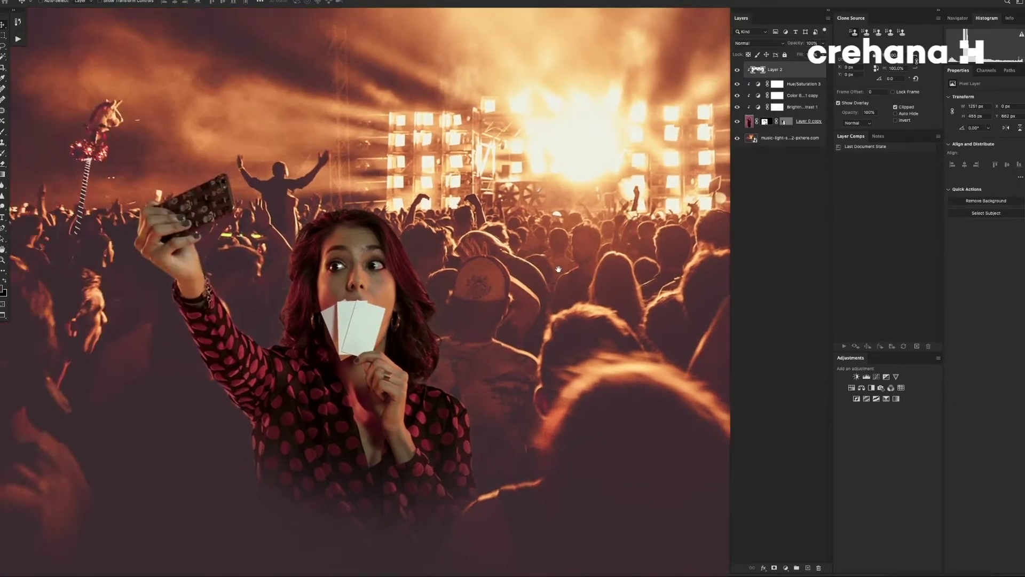
pyautogui.hscroll(-2, 415, 308)
pyautogui.hscroll(-5, 416, 309)
pyautogui.hscroll(10, 475, 267)
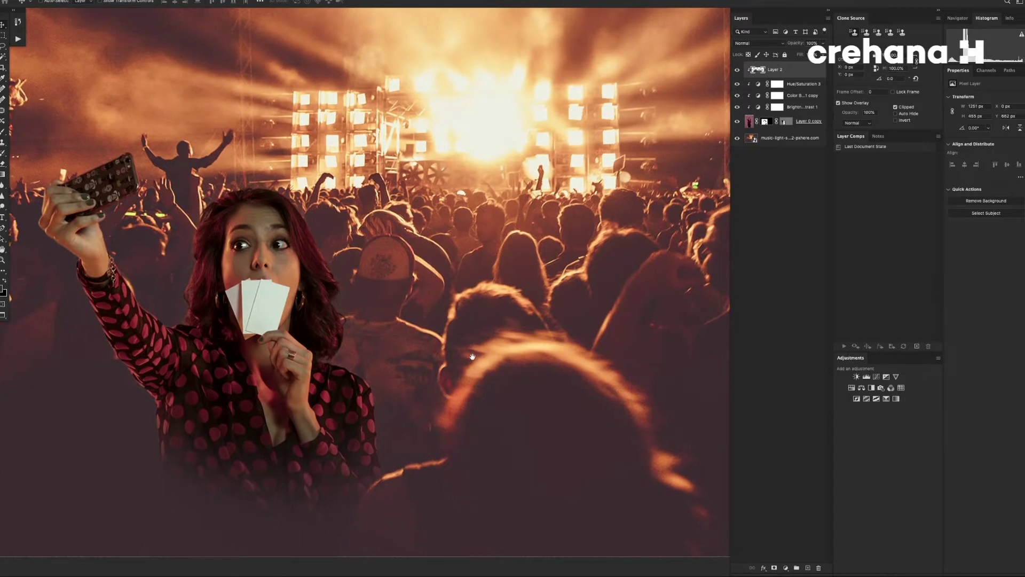
pyautogui.scroll(-2, 481, 361)
pyautogui.hscroll(4, 481, 360)
pyautogui.scroll(-1, 406, 323)
pyautogui.scroll(-1, 448, 331)
pyautogui.scroll(-1, 481, 337)
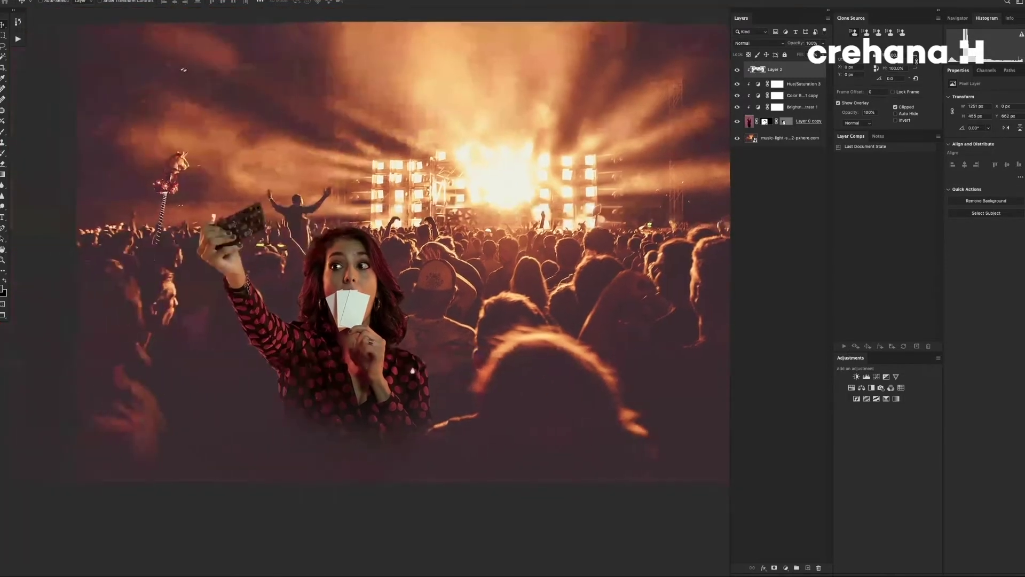
pyautogui.hscroll(5, 502, 341)
pyautogui.scroll(1, 433, 359)
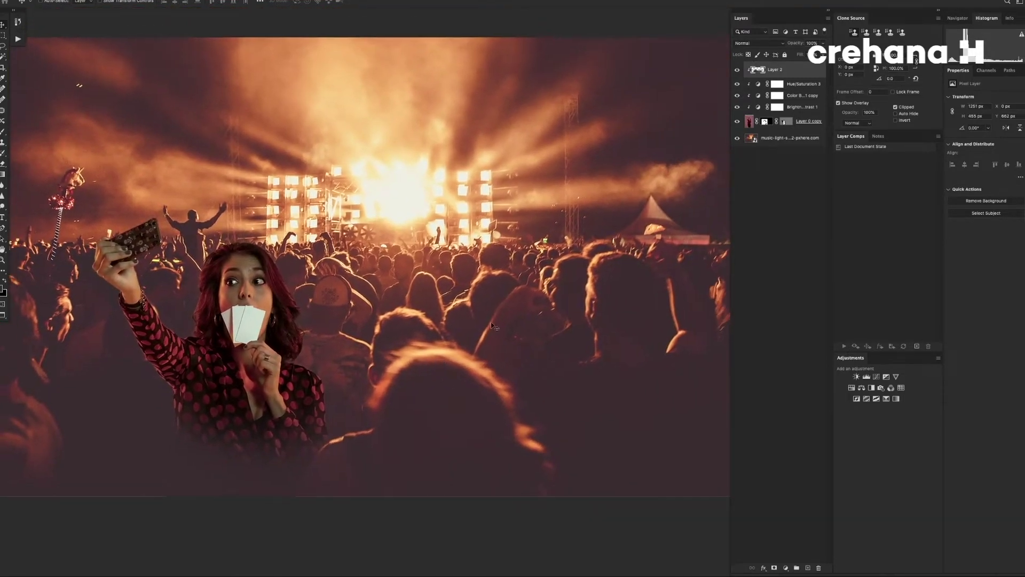
# Add a Gradient Map adjustment above Hue/Saturation 3.
pyautogui.click(794, 85)
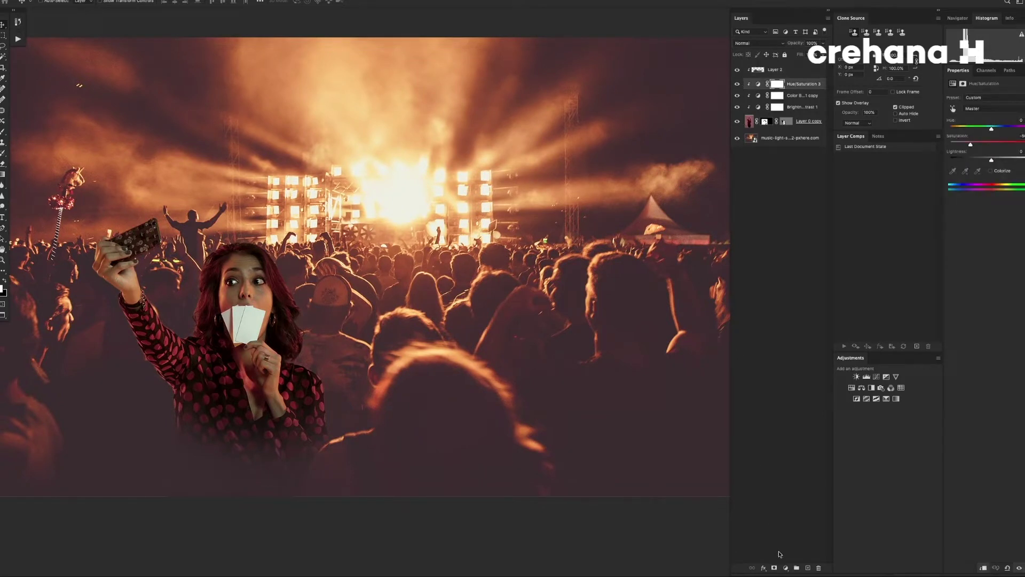
pyautogui.click(786, 568)
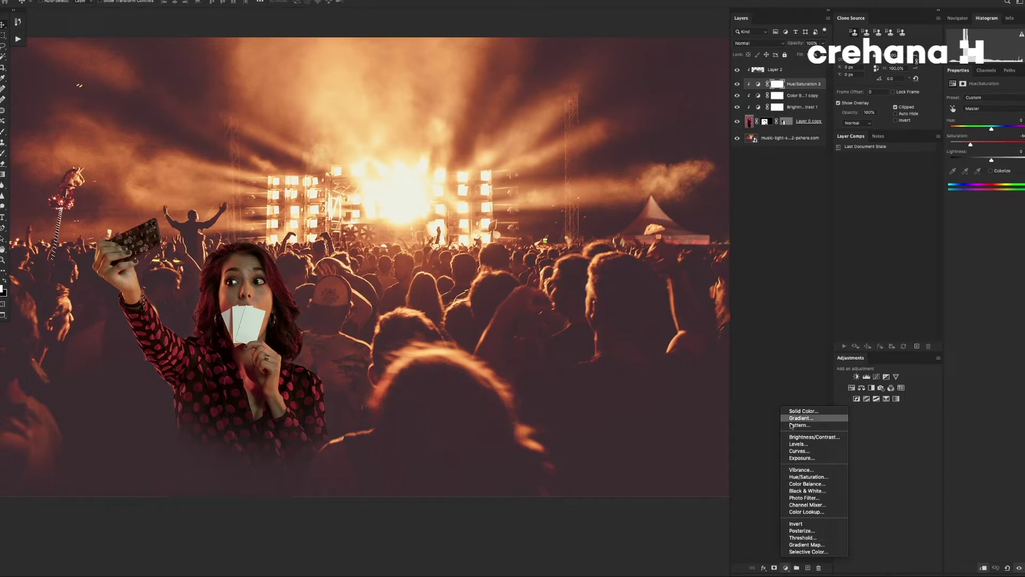
pyautogui.click(761, 389)
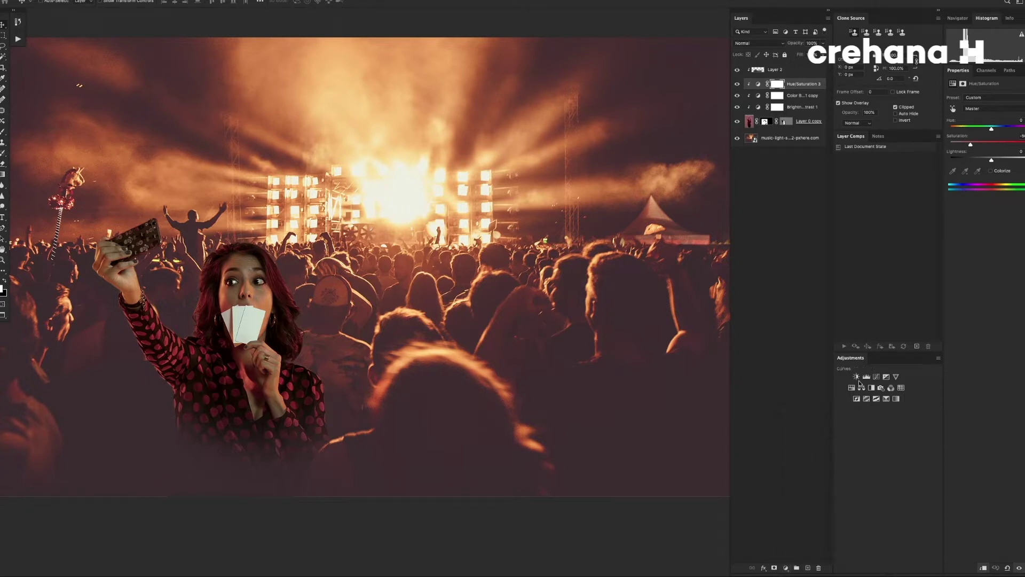
pyautogui.click(896, 400)
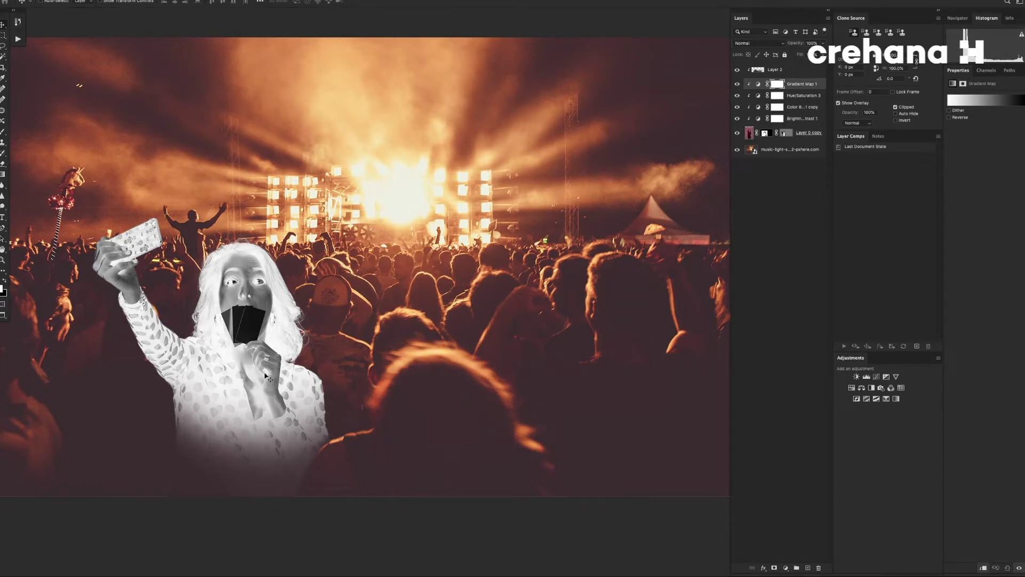
# Tick Reverse on Gradient Map 1's properties so the woman shows in normal black-and-white.
pyautogui.click(750, 74)
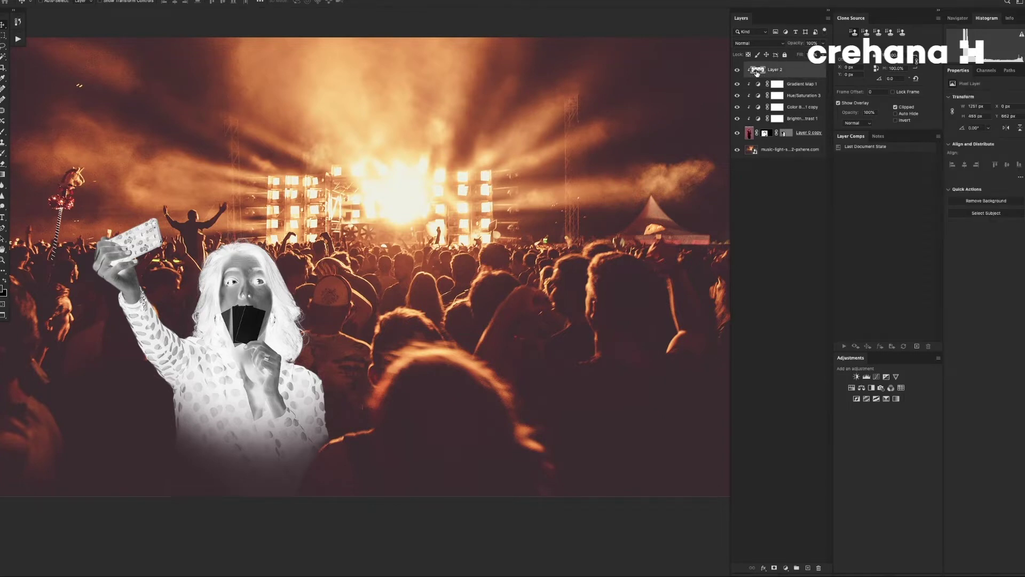
pyautogui.click(782, 86)
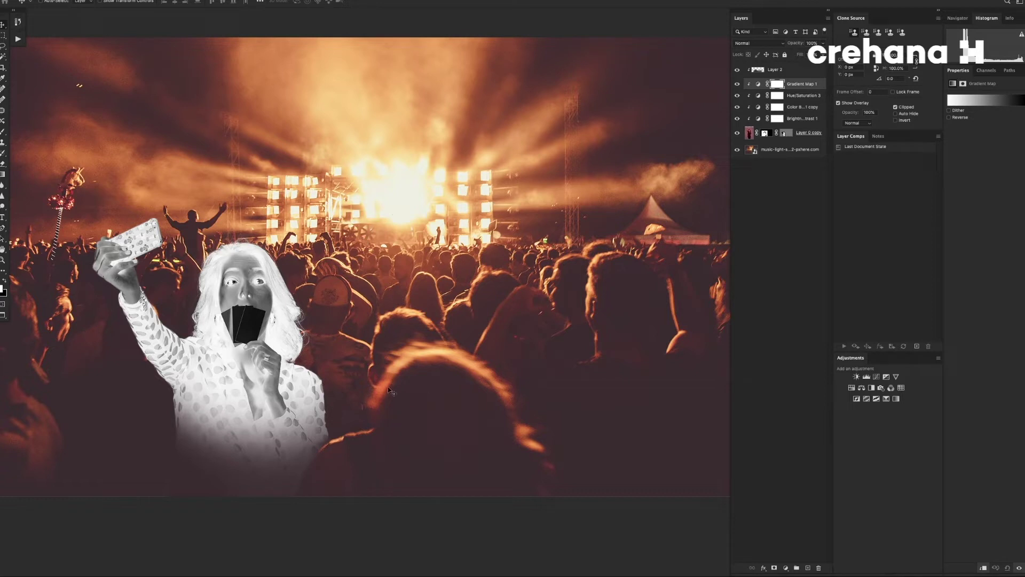
pyautogui.click(758, 86)
pyautogui.click(949, 118)
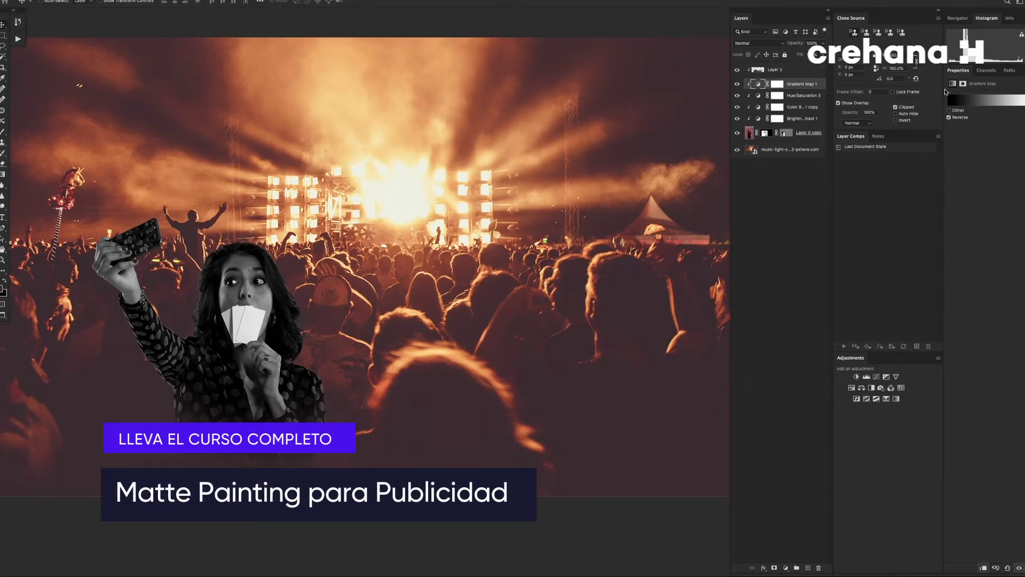
pyautogui.click(949, 117)
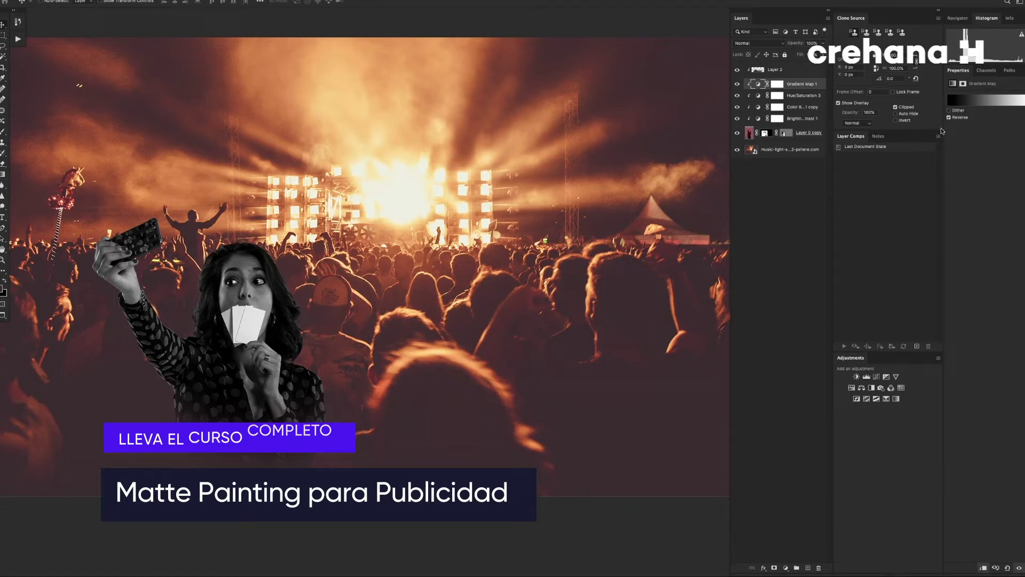
pyautogui.click(987, 101)
# Set the gradient's light stop to a warm off-white f2f2e8.
pyautogui.moveTo(551, 183); pyautogui.dragTo(746, 81)
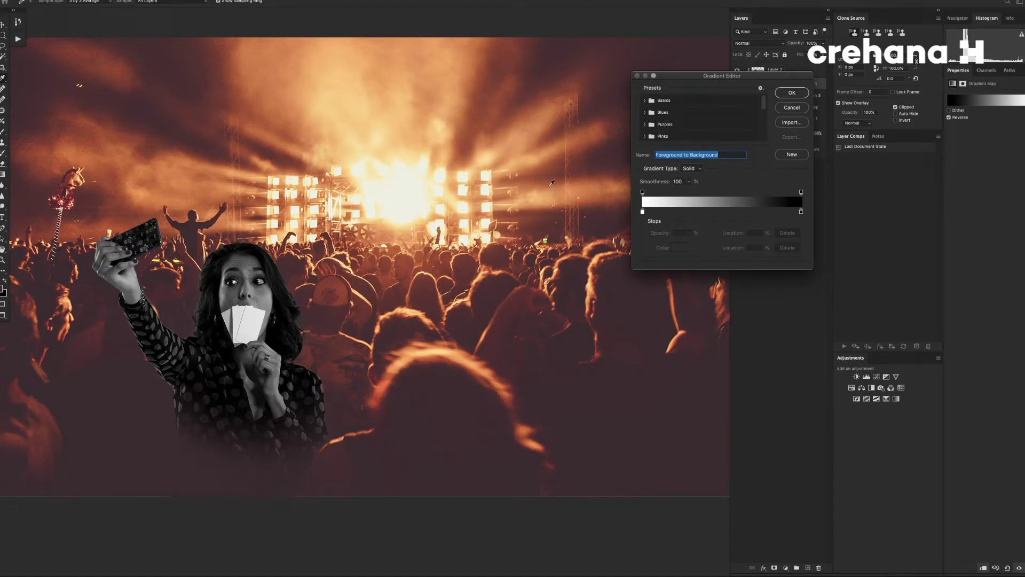
pyautogui.click(642, 212)
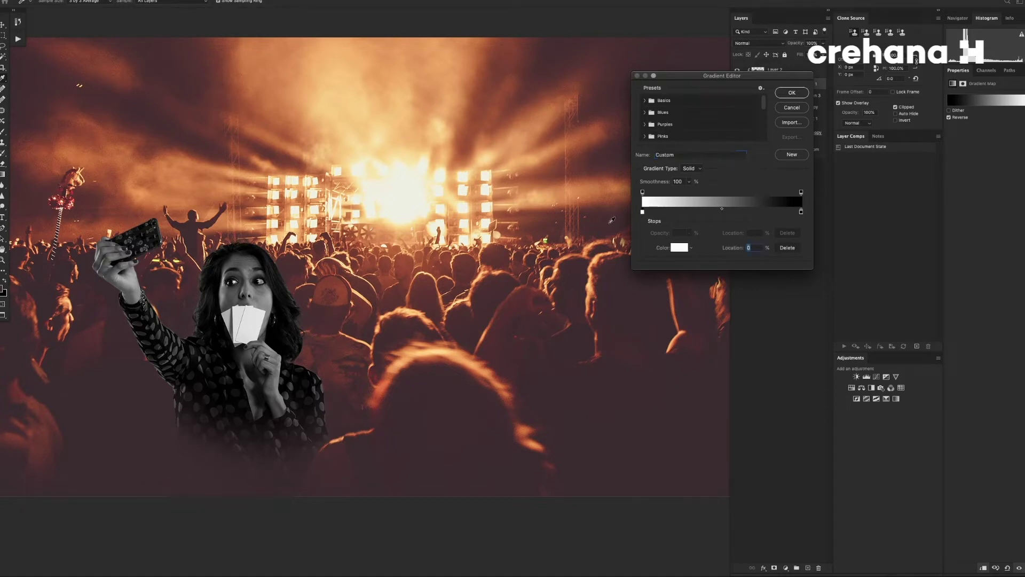
pyautogui.click(678, 249)
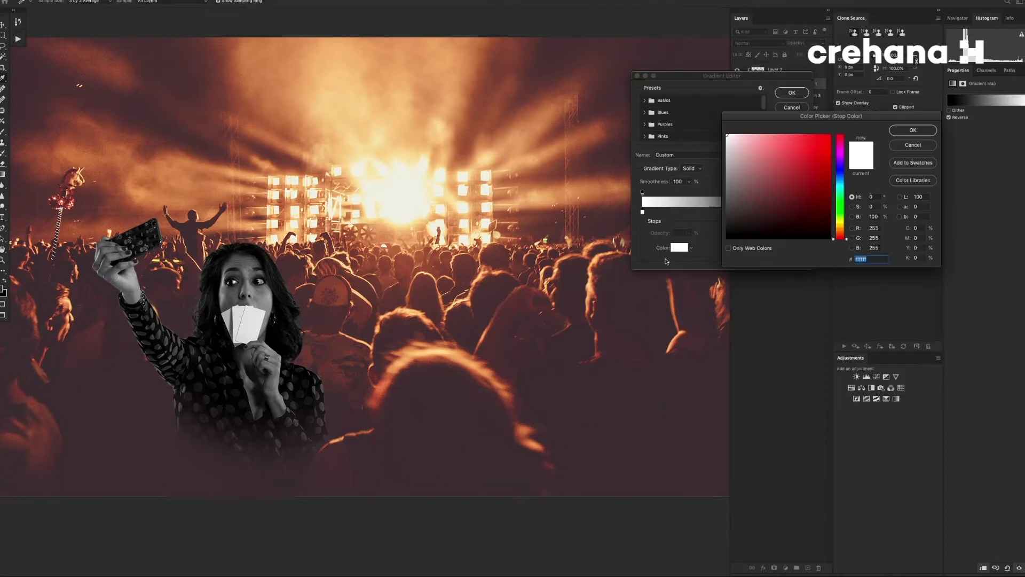
pyautogui.click(404, 200)
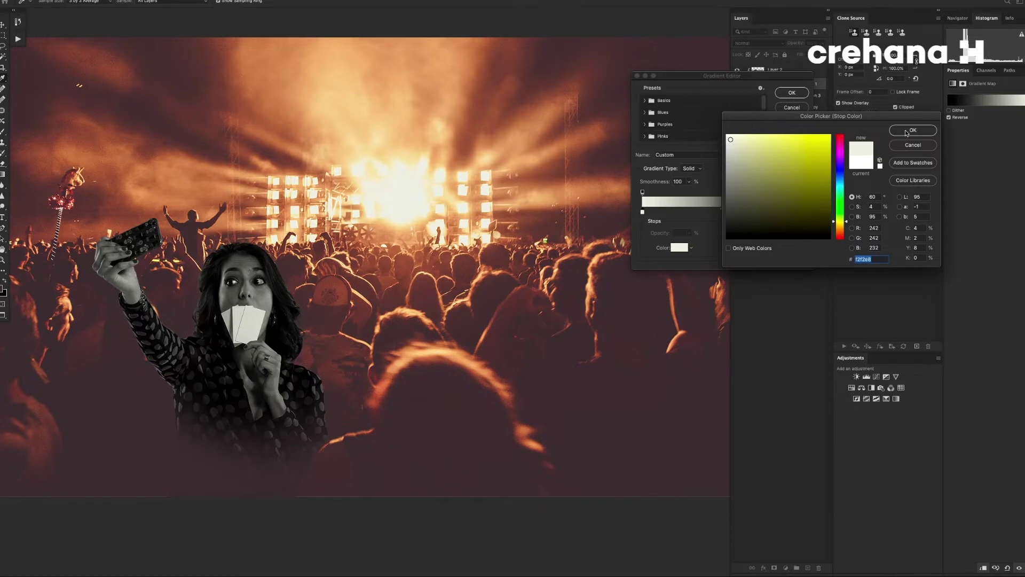
pyautogui.click(906, 131)
# Set the dark stop to a deep reddish-brown sampled from the shadowed crowd.
pyautogui.click(801, 213)
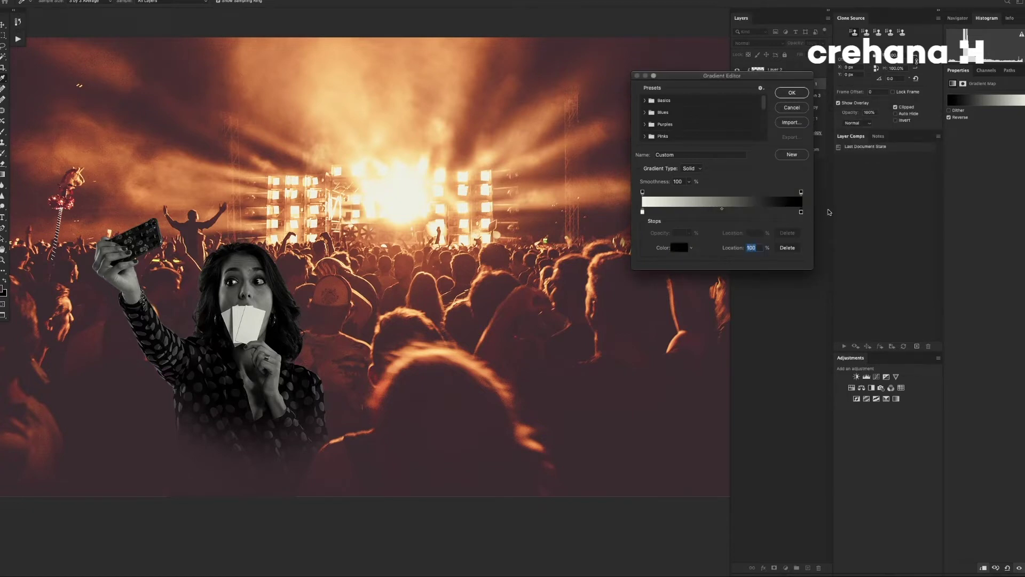
pyautogui.click(680, 248)
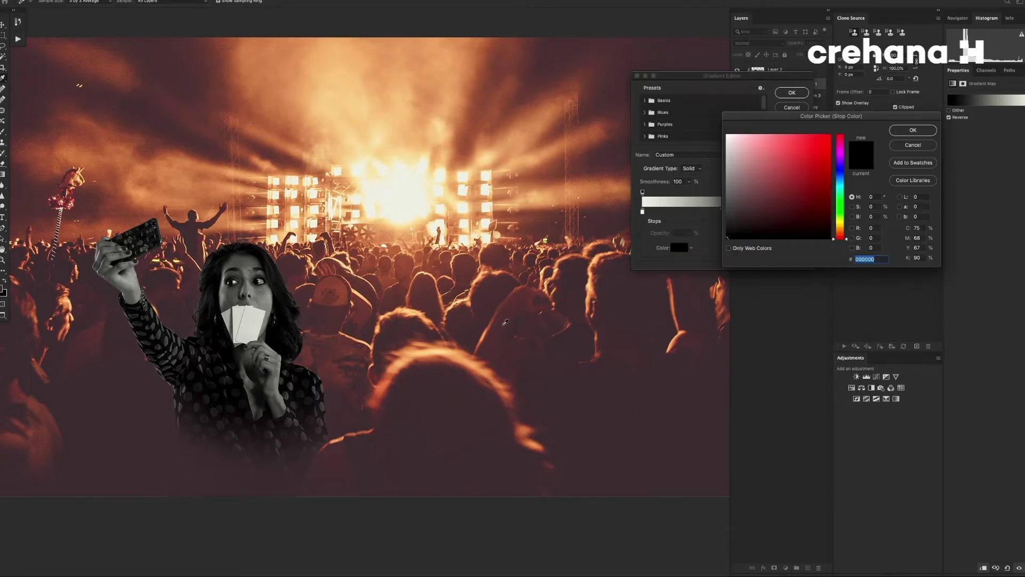
pyautogui.click(496, 298)
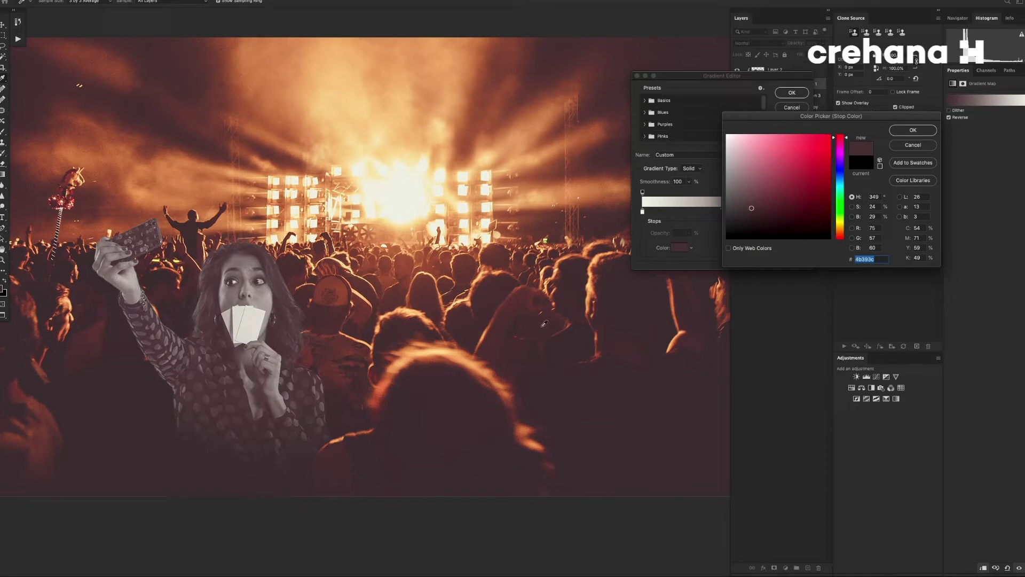
pyautogui.click(685, 373)
pyautogui.click(902, 130)
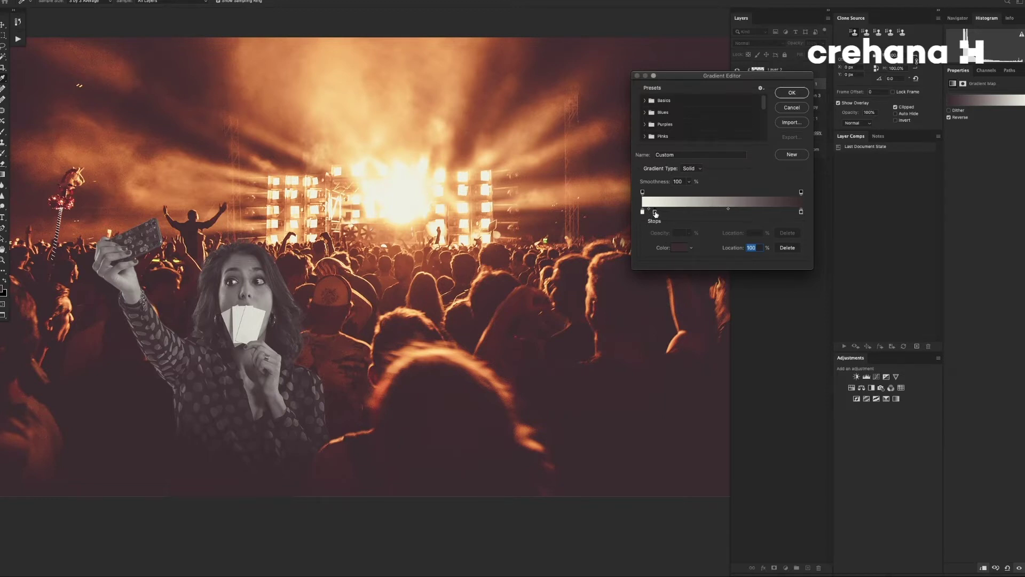
# Add a light yellow stop at 8% and a dark red stop at 21%, sampled from the image.
pyautogui.click(655, 212)
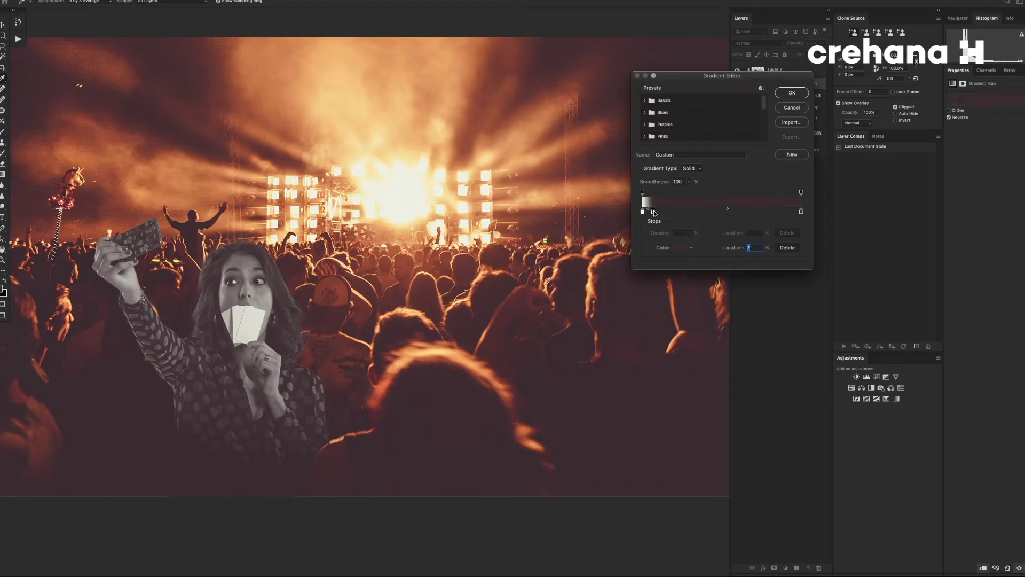
pyautogui.click(676, 249)
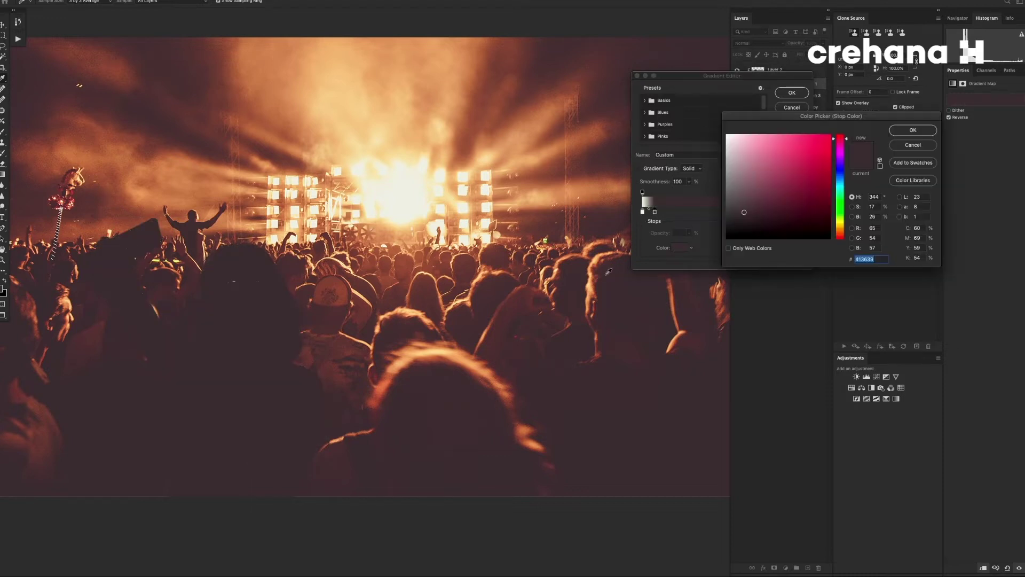
pyautogui.click(412, 217)
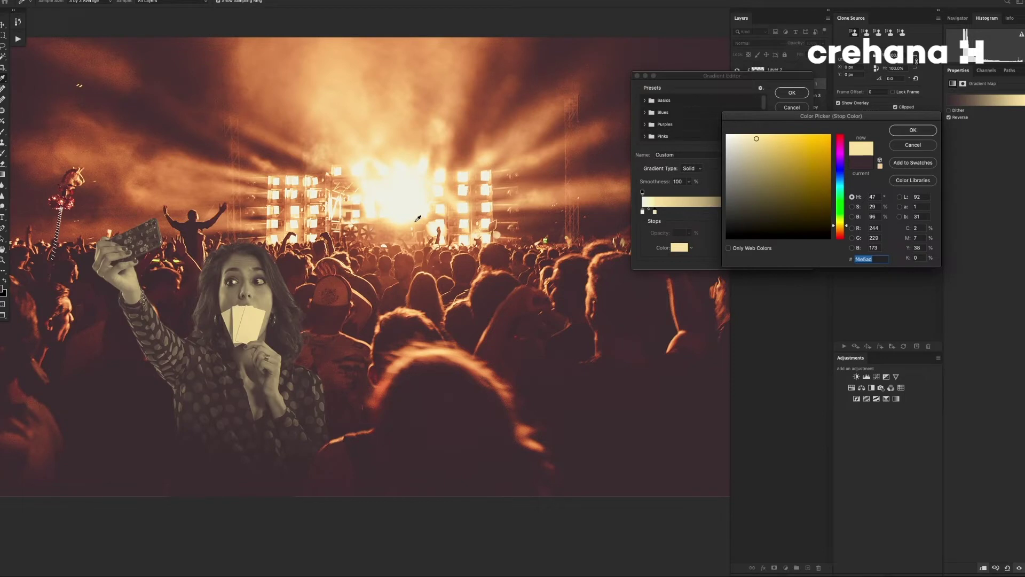
pyautogui.click(415, 220)
pyautogui.click(902, 133)
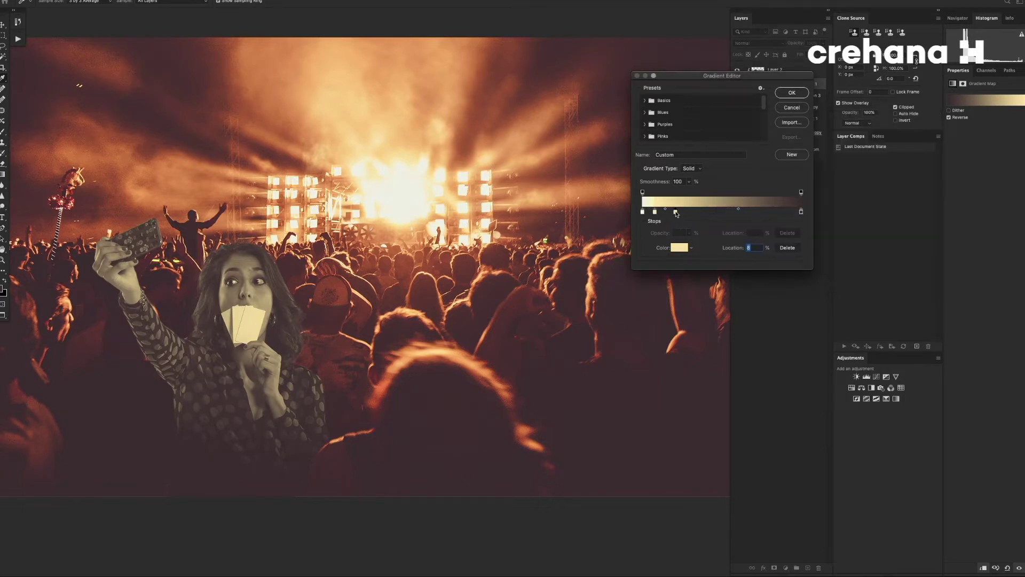
pyautogui.click(676, 212)
pyautogui.click(368, 302)
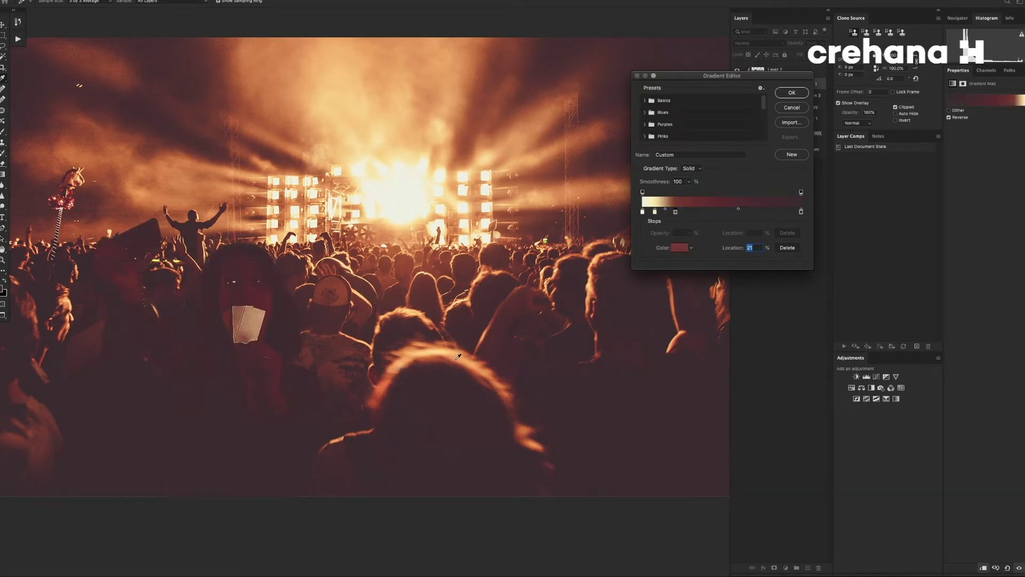
pyautogui.moveTo(458, 356); pyautogui.dragTo(471, 362)
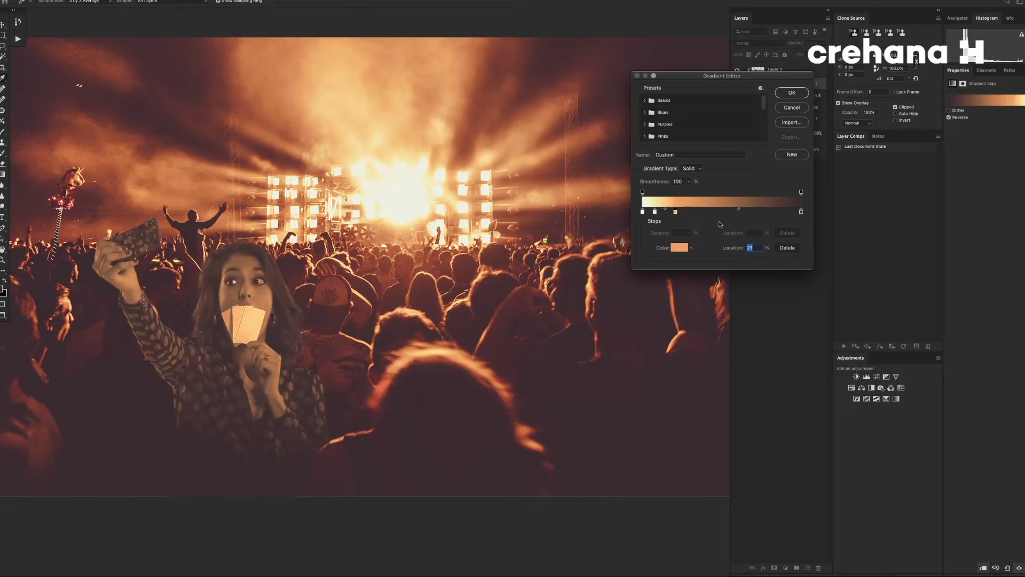
# Set the 31% stop to rust-orange b36641 sampled from the photo.
pyautogui.click(692, 212)
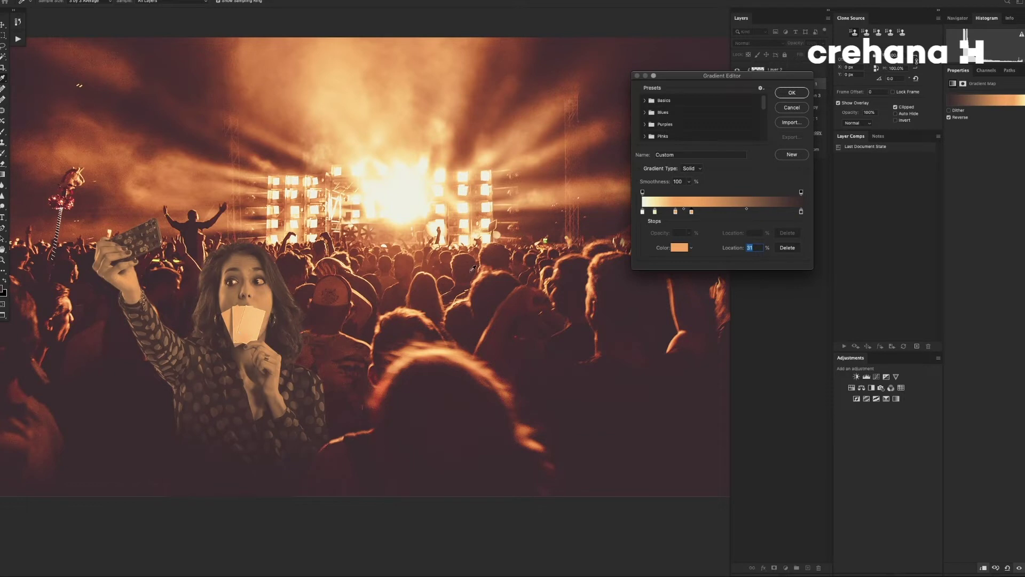
pyautogui.click(681, 248)
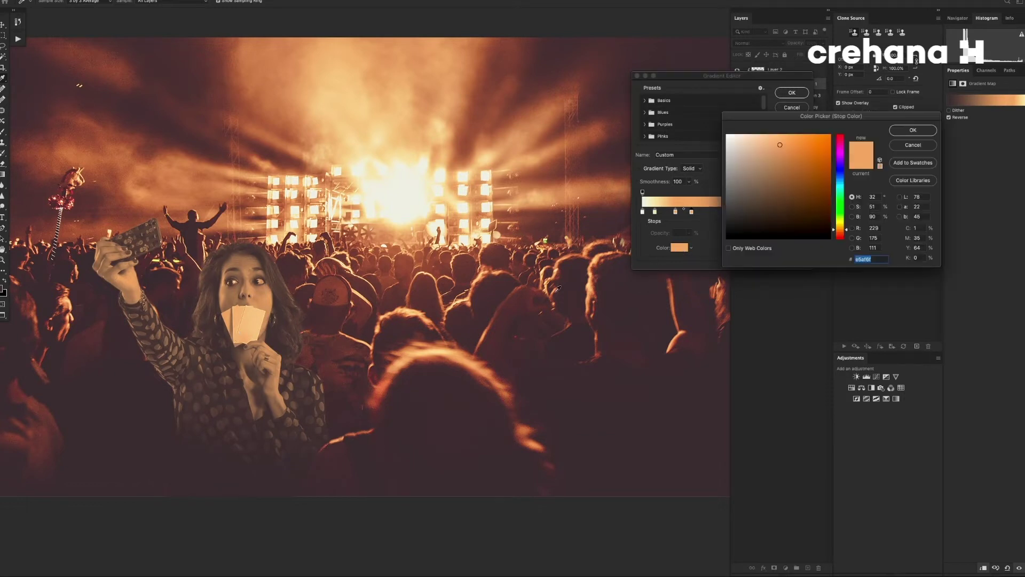
pyautogui.click(403, 259)
pyautogui.click(404, 261)
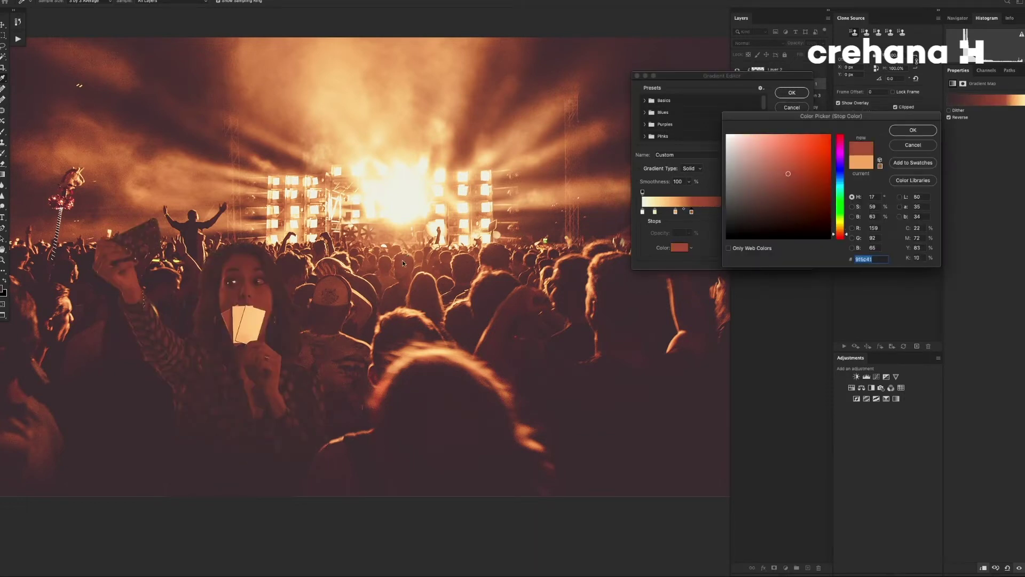
pyautogui.click(371, 299)
pyautogui.click(372, 299)
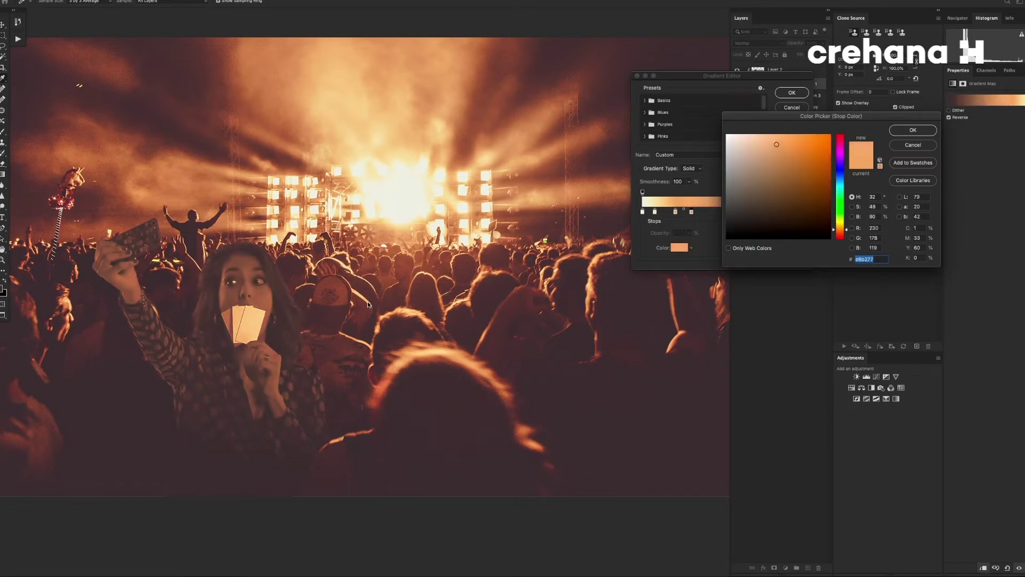
pyautogui.click(371, 299)
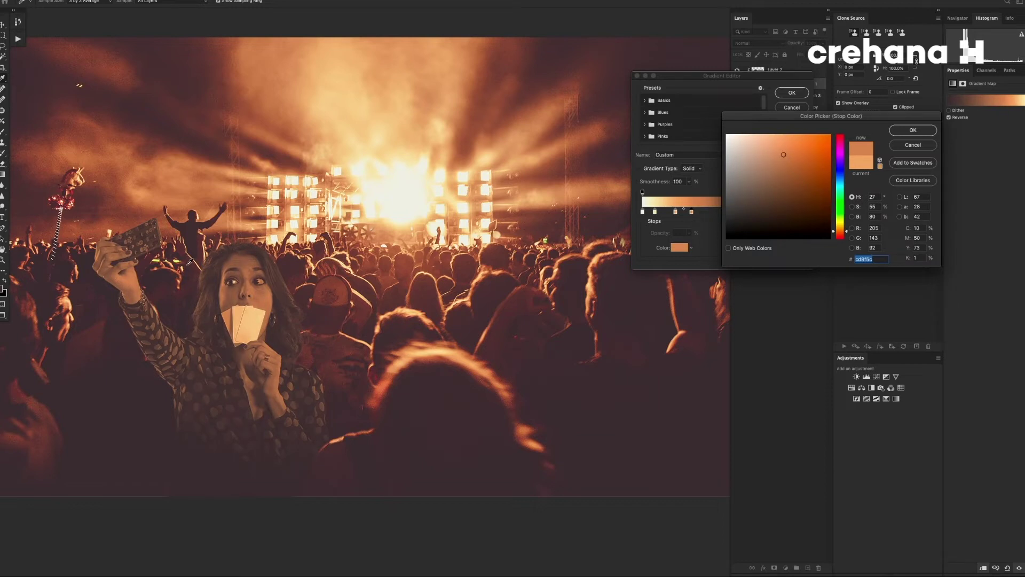
pyautogui.click(66, 324)
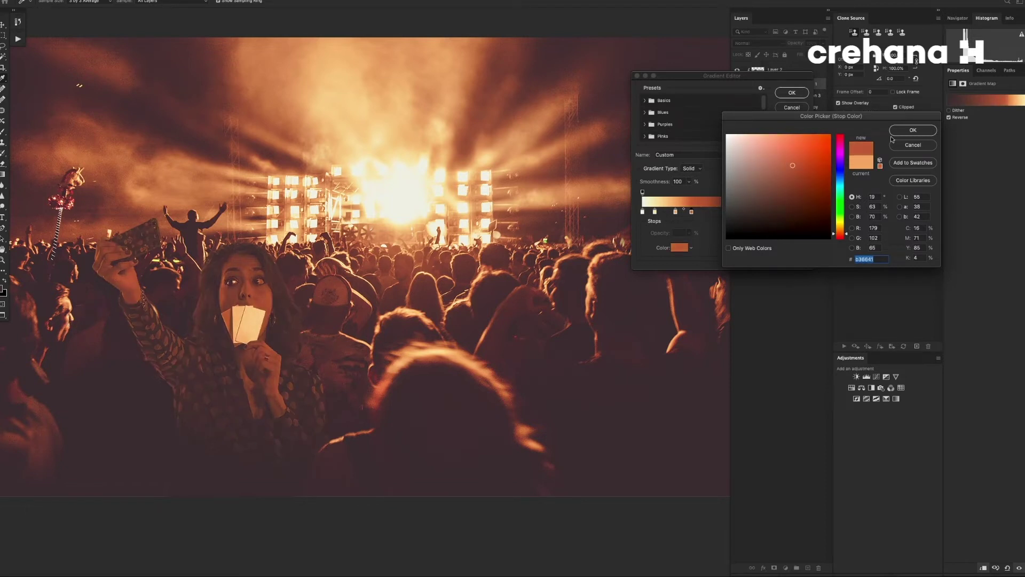
pyautogui.click(913, 130)
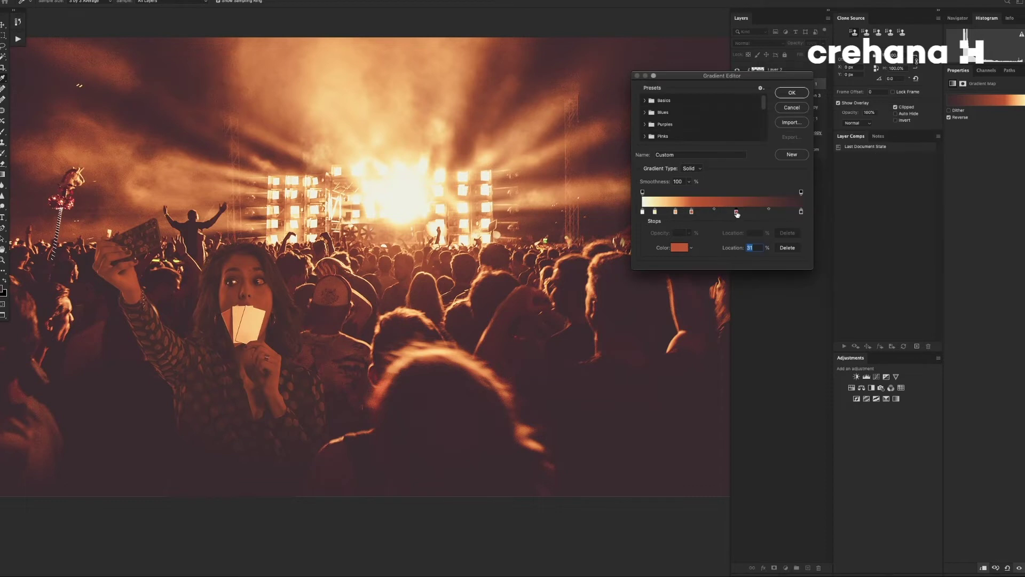
# Make the 59% stop dark red and move it to 66%, then shift the darkest stop to 76%.
pyautogui.click(737, 213)
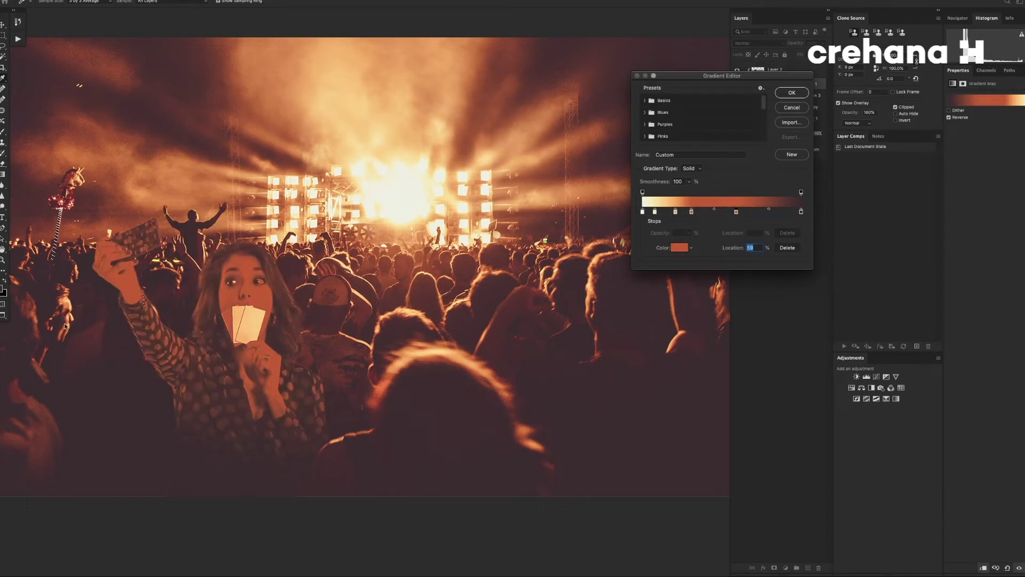
pyautogui.moveTo(65, 326); pyautogui.dragTo(67, 315)
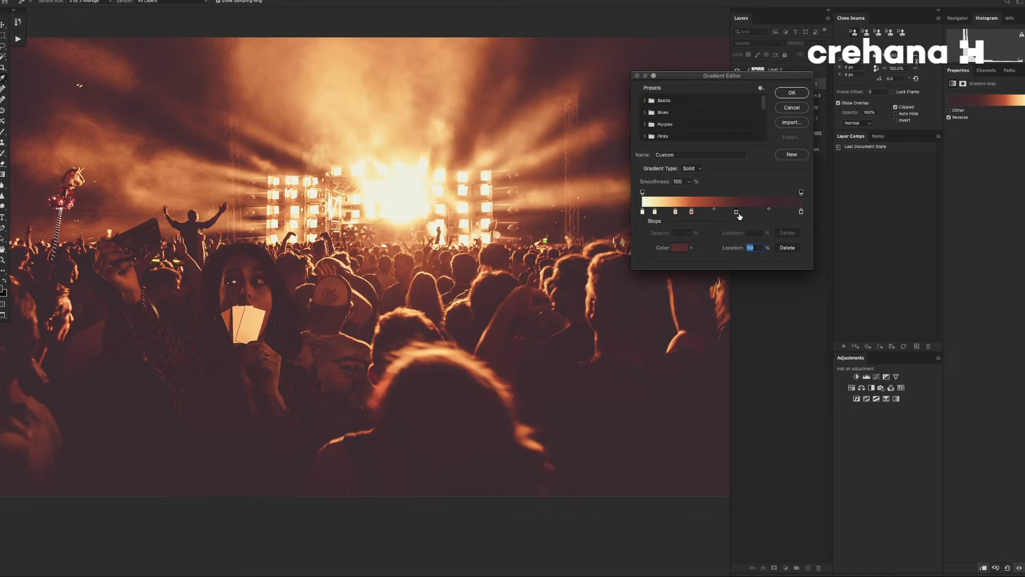
pyautogui.moveTo(738, 214)
pyautogui.mouseDown()
pyautogui.moveTo(657, 214)
pyautogui.moveTo(714, 213)
pyautogui.mouseUp()
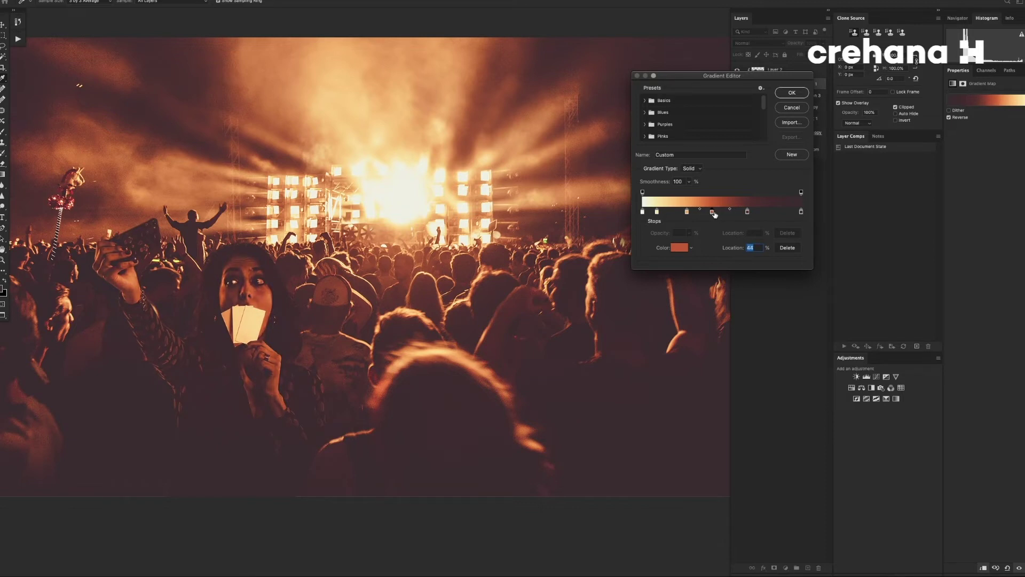
pyautogui.click(746, 213)
pyautogui.moveTo(747, 212); pyautogui.dragTo(758, 214)
pyautogui.hotkey('ctrl', '-')
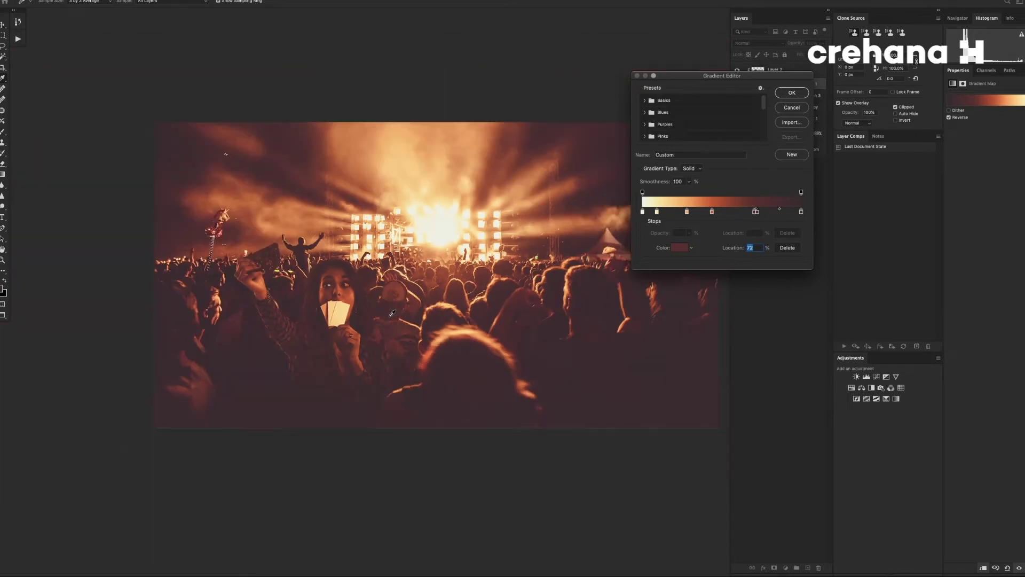
pyautogui.click(789, 95)
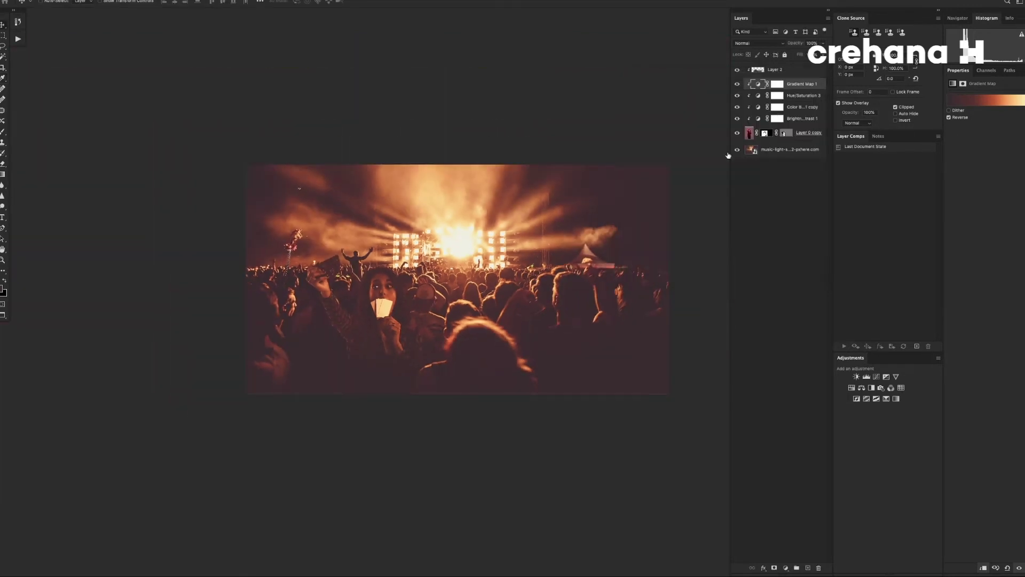
pyautogui.hscroll(3, 446, 332)
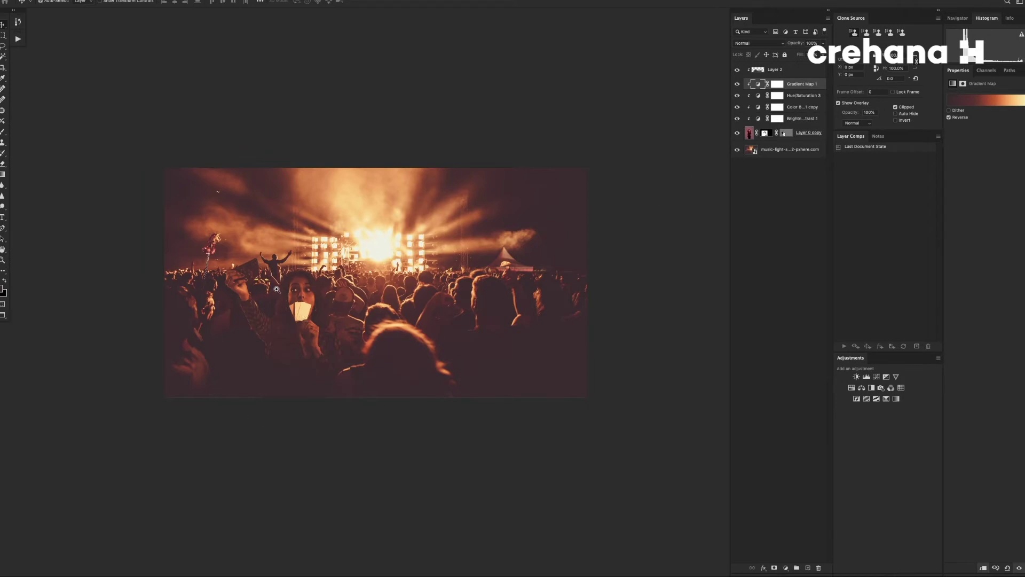
pyautogui.scroll(3, 306, 303)
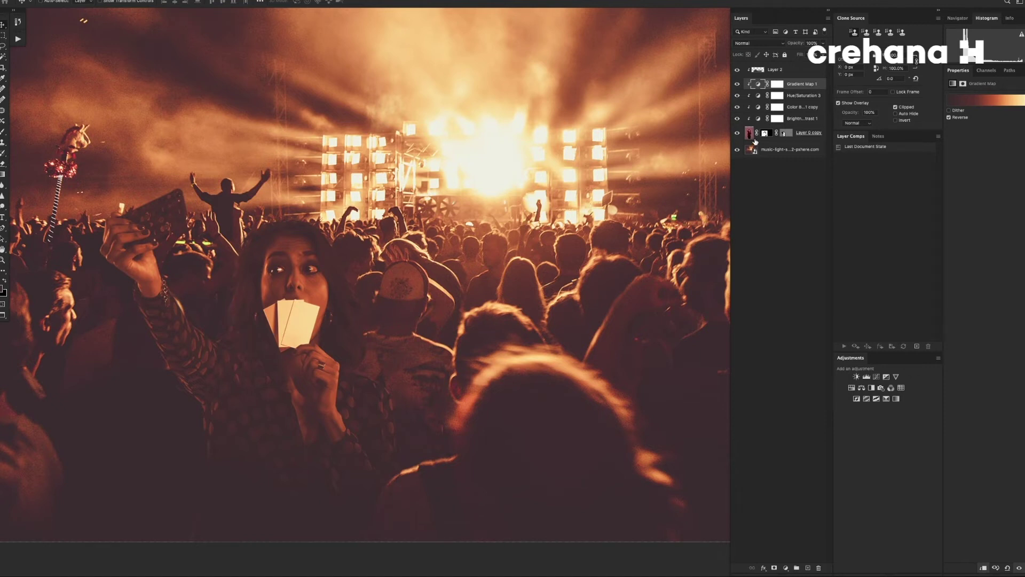
# Drag the woman on Layer 0 copy higher, then back down into the crowd.
pyautogui.click(797, 140)
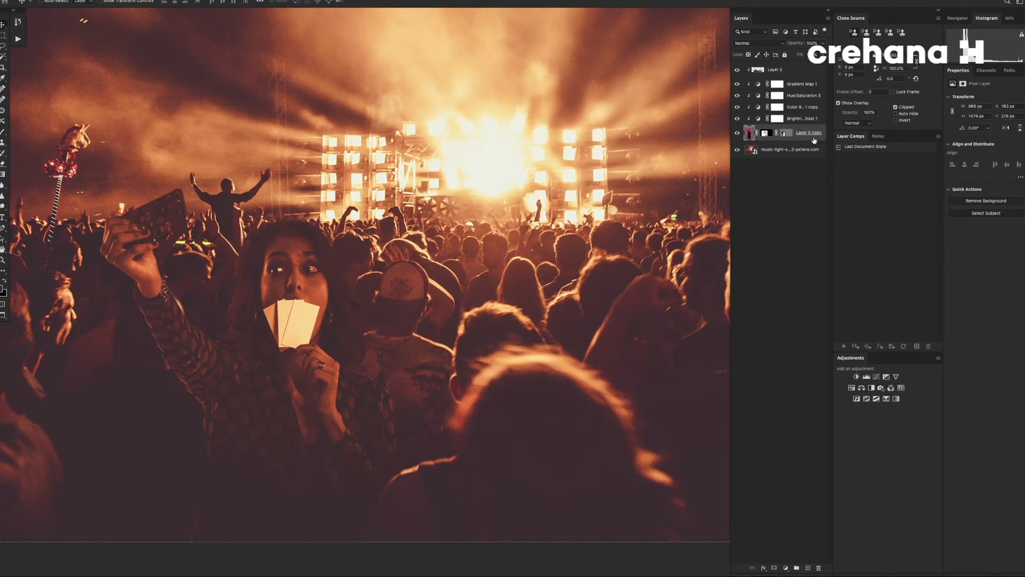
pyautogui.click(766, 134)
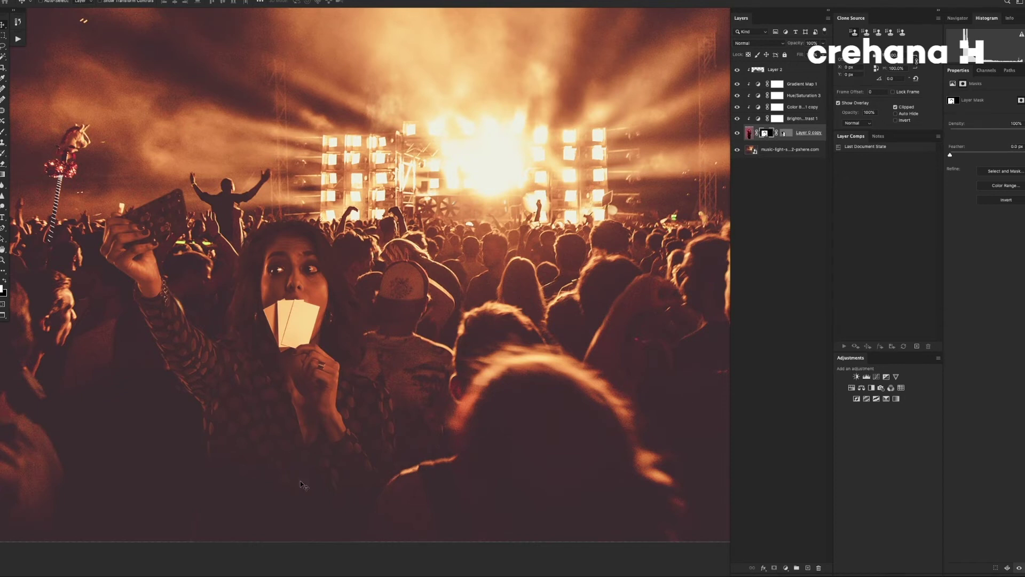
pyautogui.moveTo(301, 485)
pyautogui.mouseDown()
pyautogui.moveTo(319, 334)
pyautogui.moveTo(356, 310)
pyautogui.mouseUp()
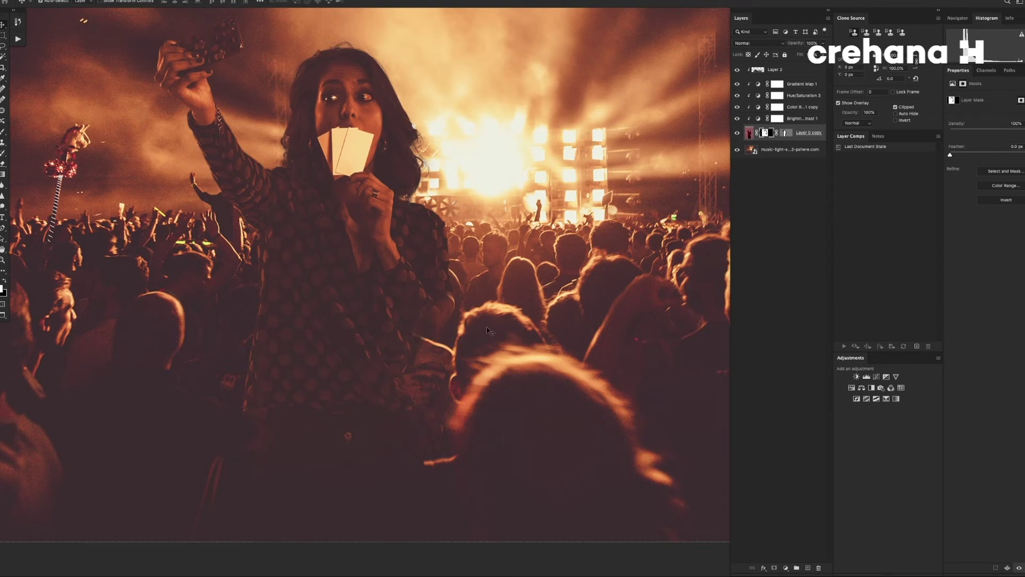
pyautogui.moveTo(432, 351); pyautogui.dragTo(403, 488)
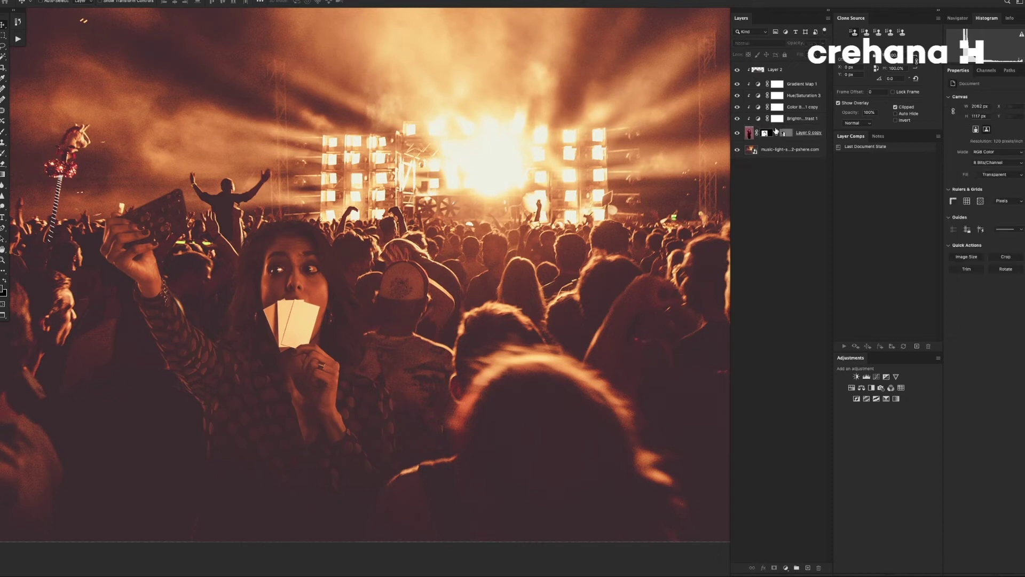
# Select Layer 0 copy through Layer 2, including the adjustment layers.
pyautogui.click(779, 176)
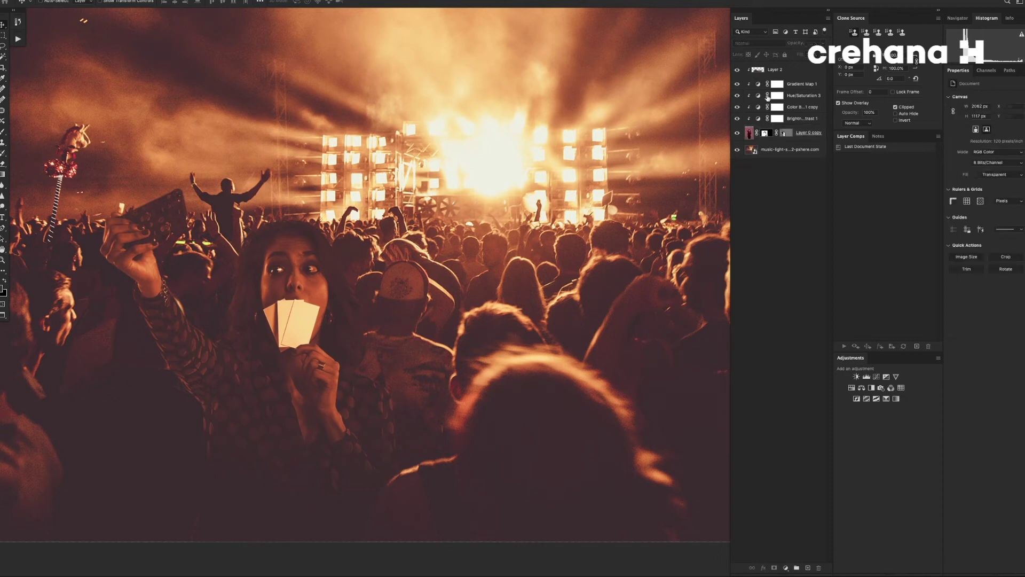
pyautogui.click(751, 135)
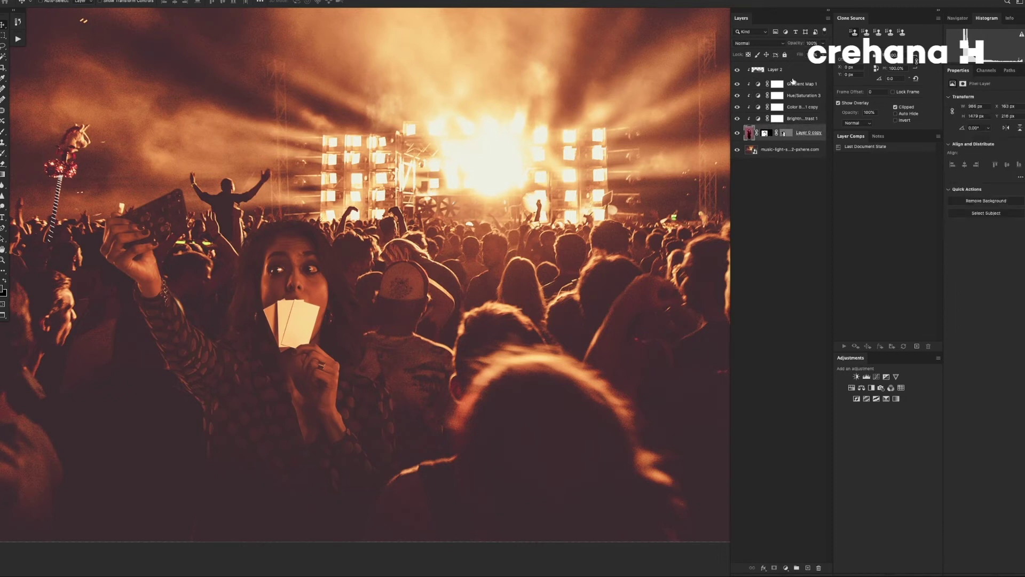
pyautogui.keyDown('shift'); pyautogui.click(760, 75); pyautogui.keyUp('shift')
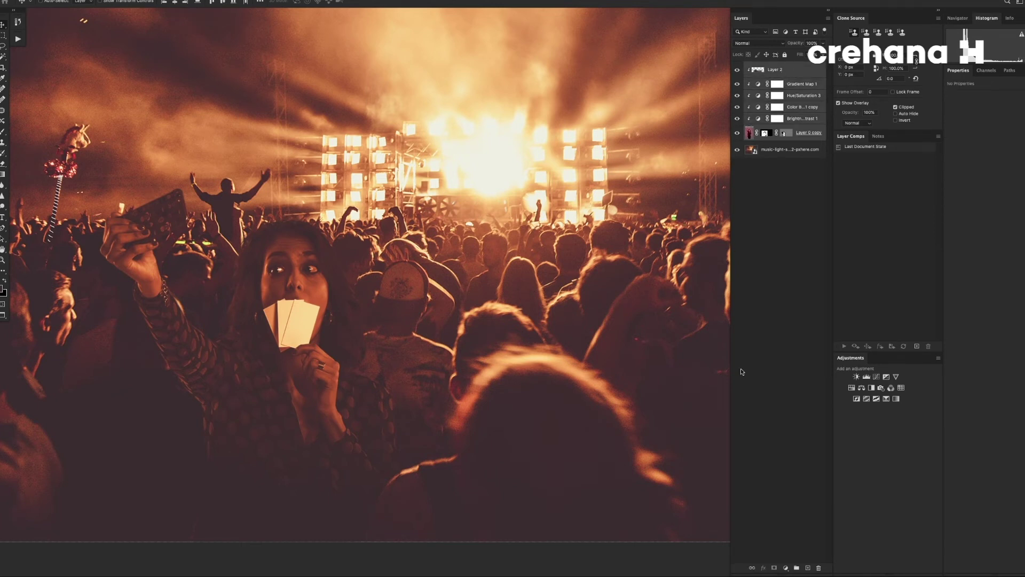
# Group the layers into Group 1 and mask it using Layer 0 copy's mask as a selection.
pyautogui.click(797, 568)
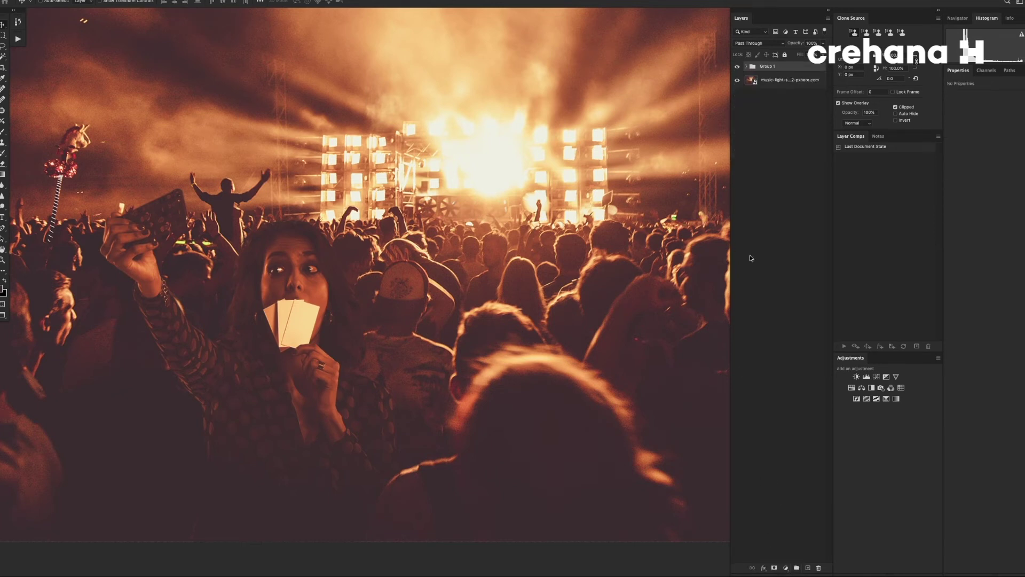
pyautogui.click(747, 66)
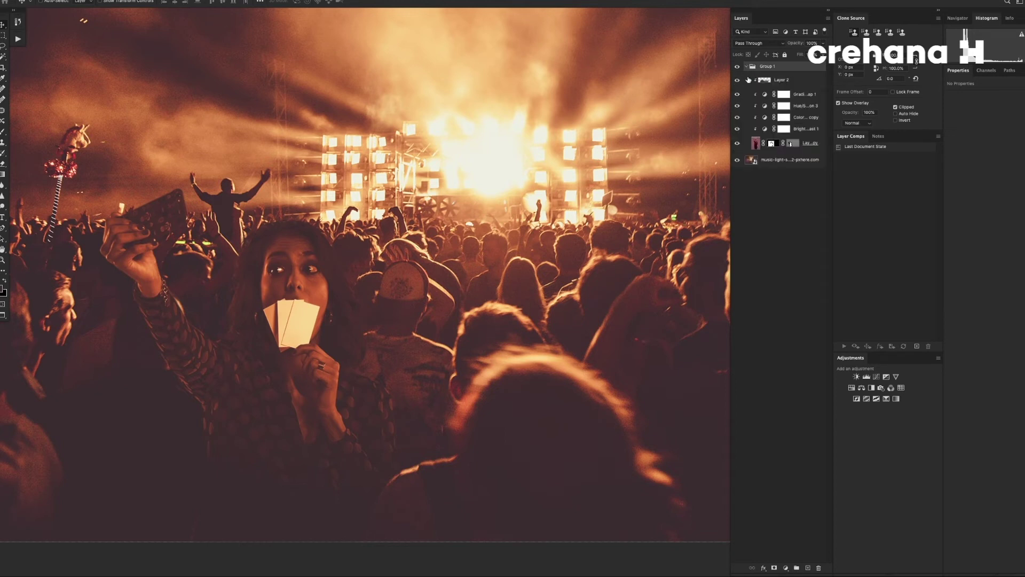
pyautogui.keyDown('ctrl'); pyautogui.click(773, 144); pyautogui.keyUp('ctrl')
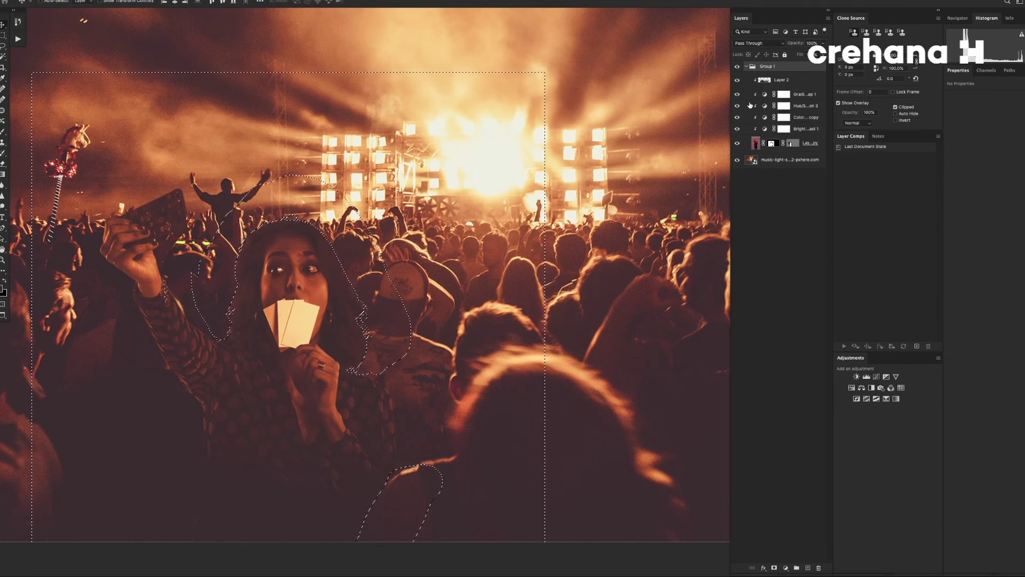
pyautogui.click(775, 567)
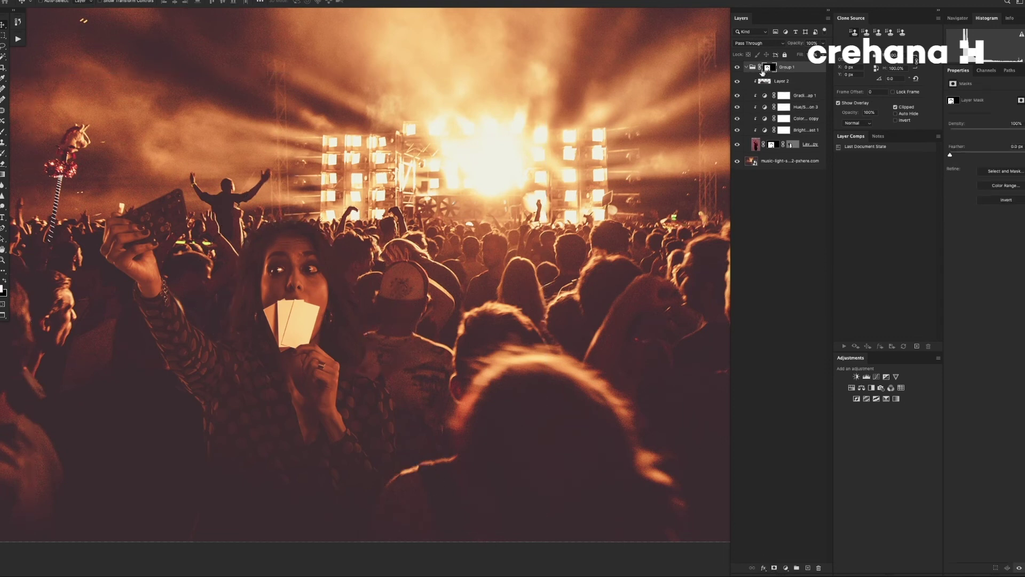
pyautogui.click(790, 81)
pyautogui.moveTo(317, 342)
pyautogui.mouseDown()
pyautogui.moveTo(324, 349)
pyautogui.moveTo(348, 328)
pyautogui.mouseUp()
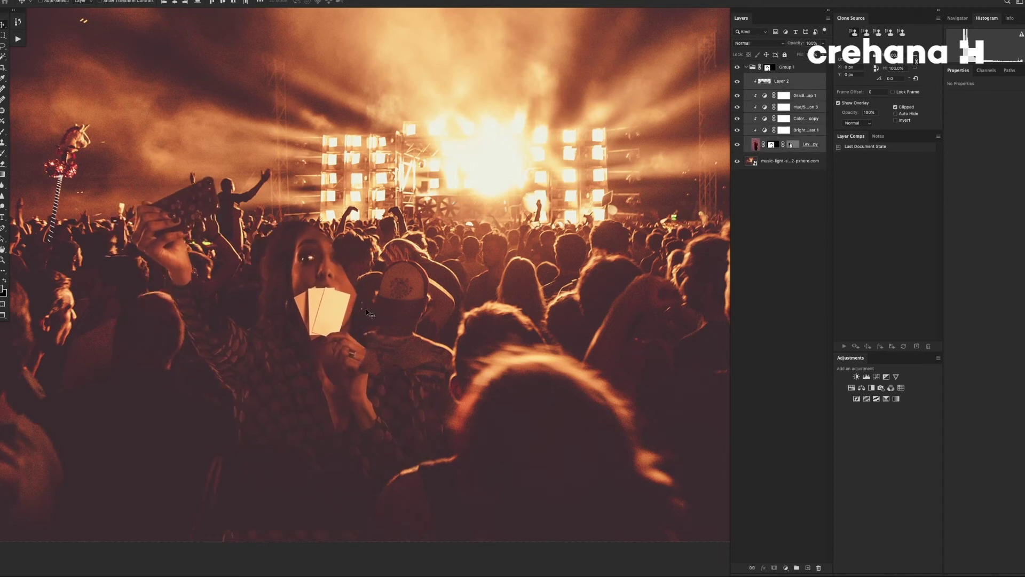
pyautogui.hotkey('ctrl', 'z')
pyautogui.hotkey('ctrl', 'z')
pyautogui.click(768, 68)
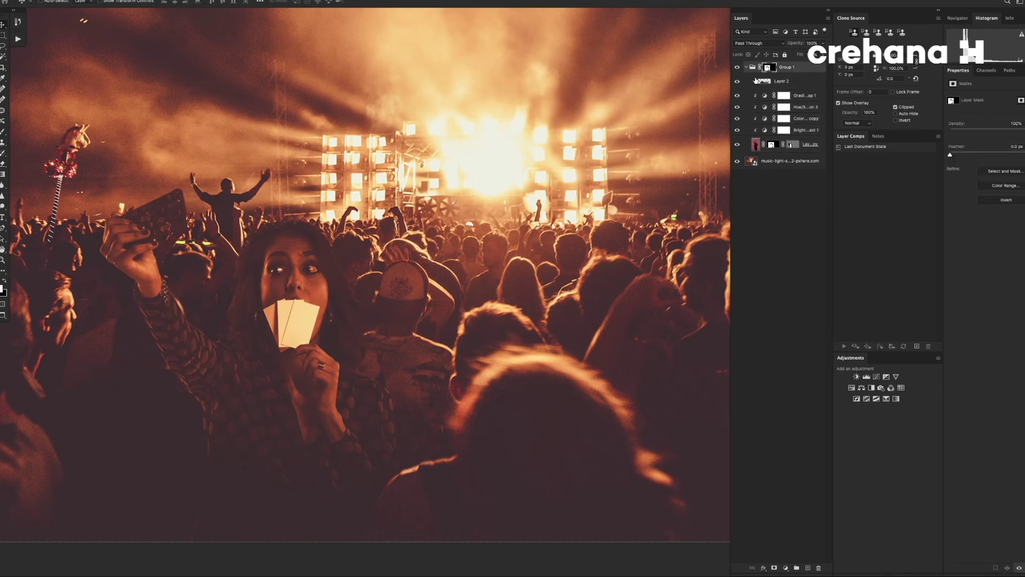
pyautogui.scroll(-2, 344, 344)
pyautogui.scroll(-2, 374, 342)
pyautogui.scroll(-2, 400, 350)
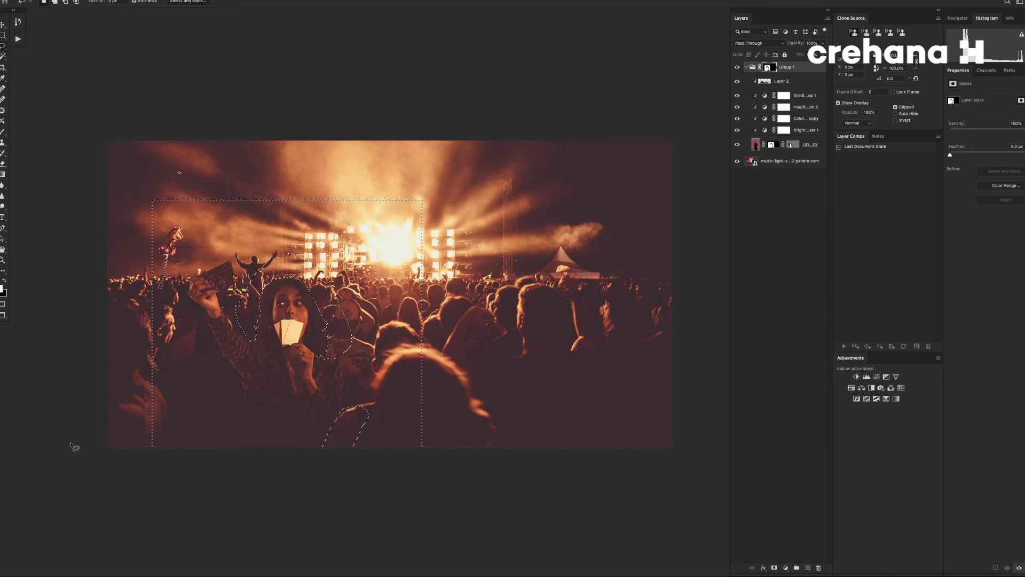
# Lasso around the foreground head and canvas edges, fill Group 1's mask white, then deselect.
pyautogui.moveTo(71, 443); pyautogui.dragTo(722, 183)
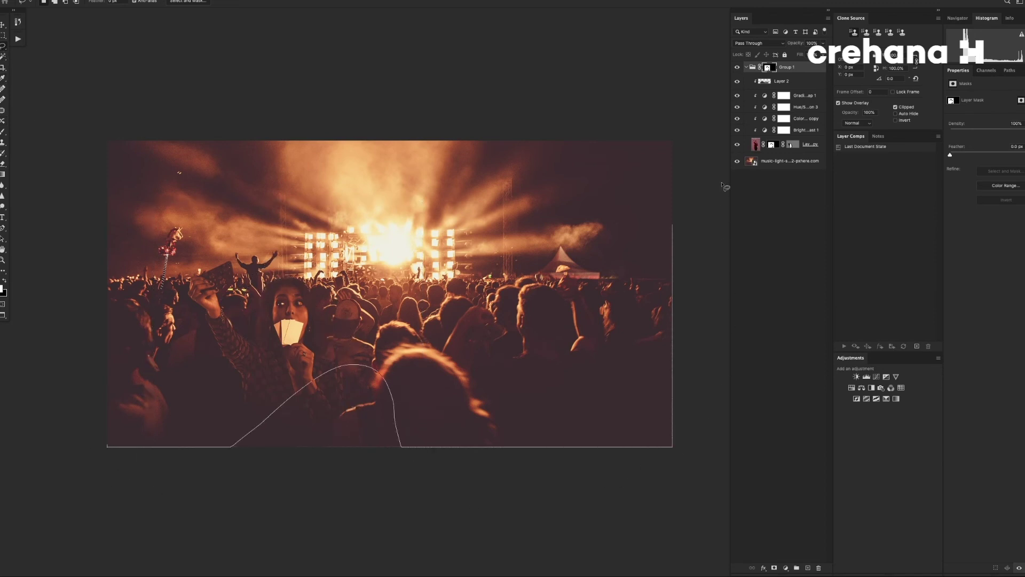
pyautogui.moveTo(722, 183); pyautogui.dragTo(64, 502)
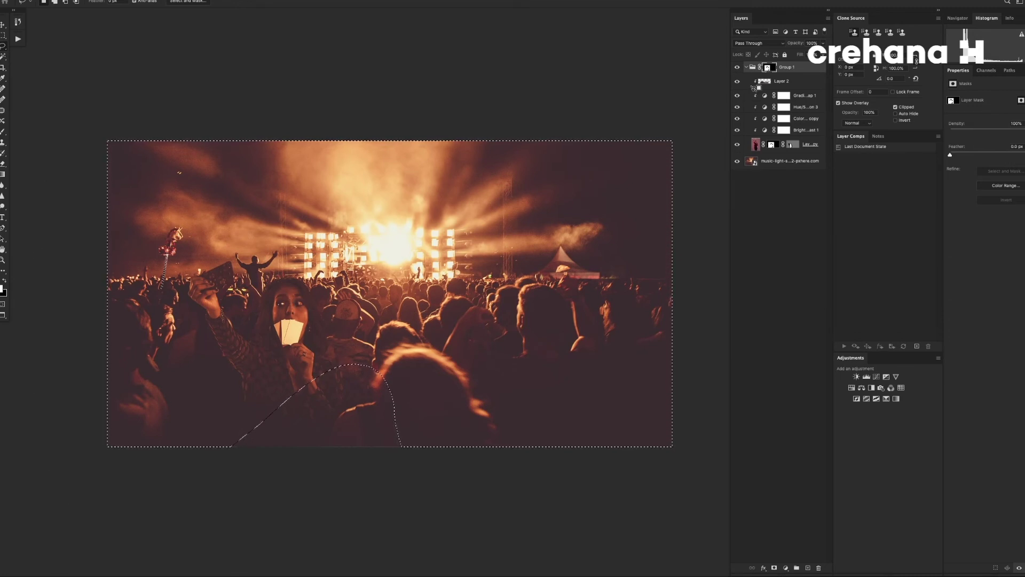
pyautogui.hotkey('alt', 'BackSpace')
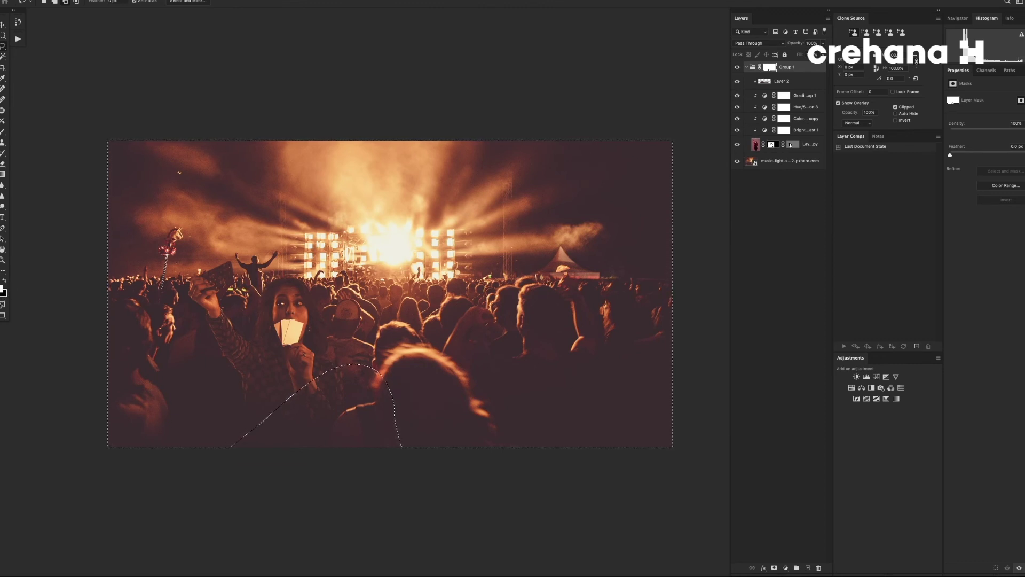
pyautogui.press('Delete')
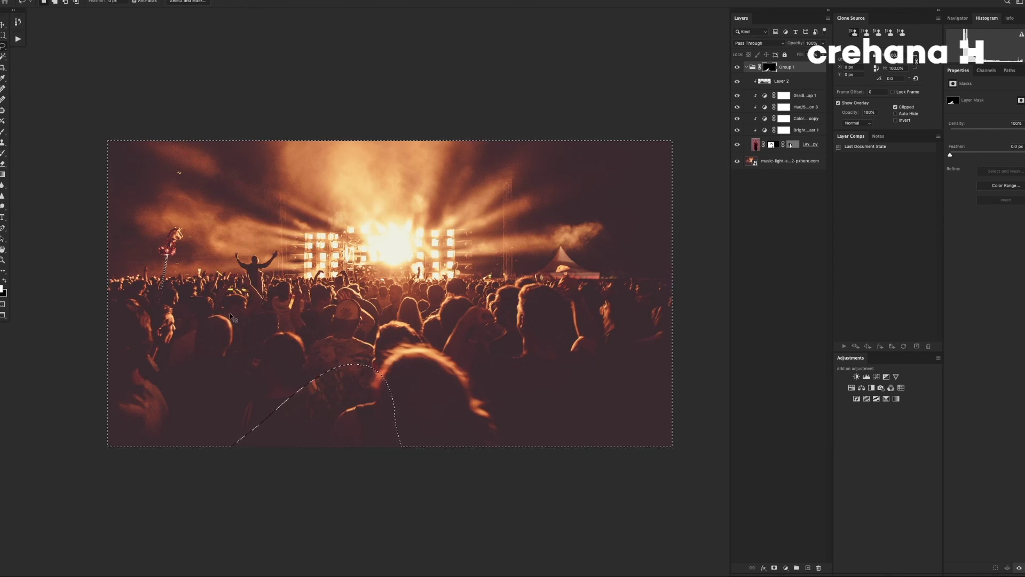
pyautogui.hotkey('ctrl', 'z')
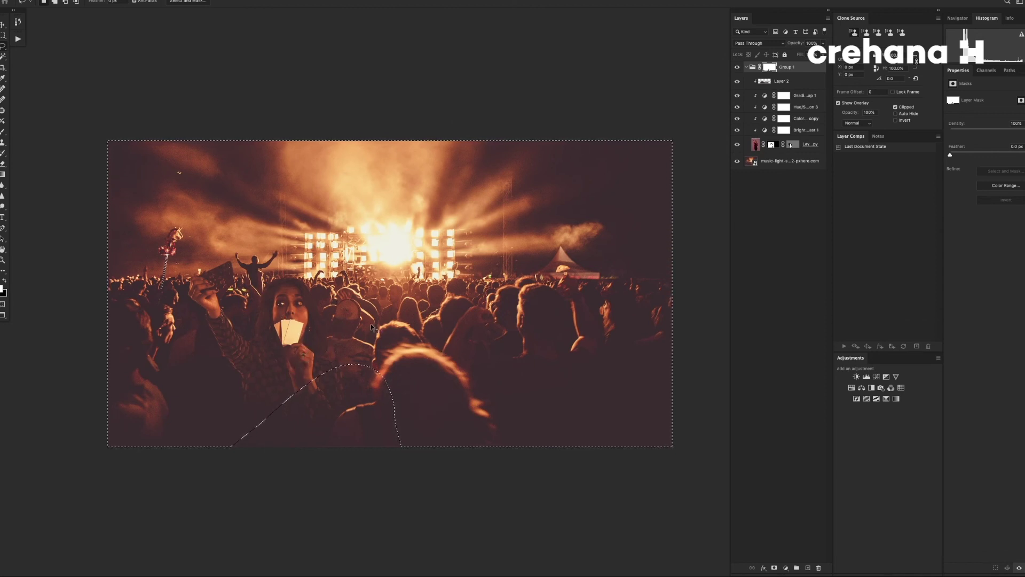
pyautogui.hotkey('ctrl', 'd')
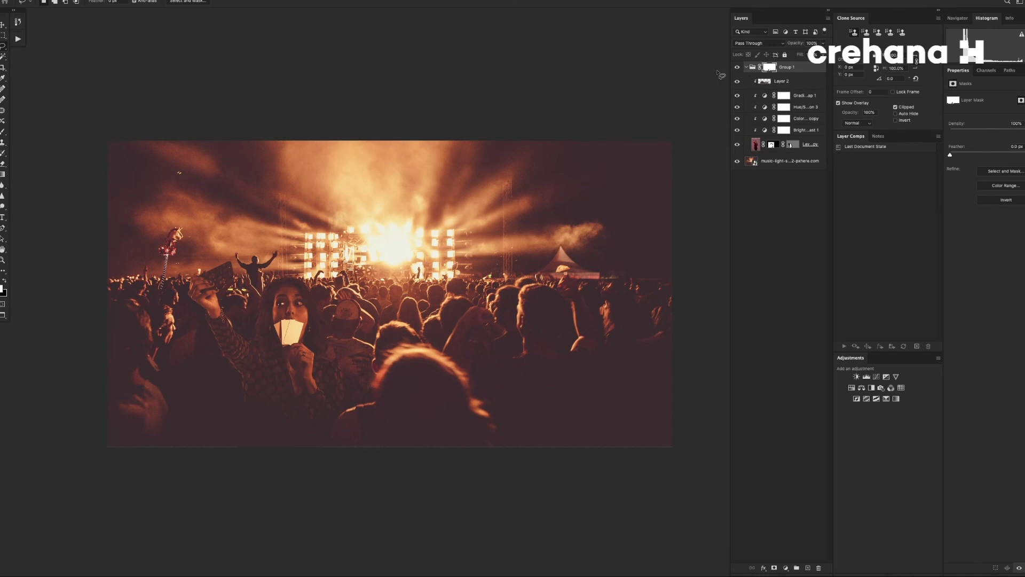
# Drag the woman's layers lower and back up, then nudge Group 1 up with Shift+Up.
pyautogui.click(745, 67)
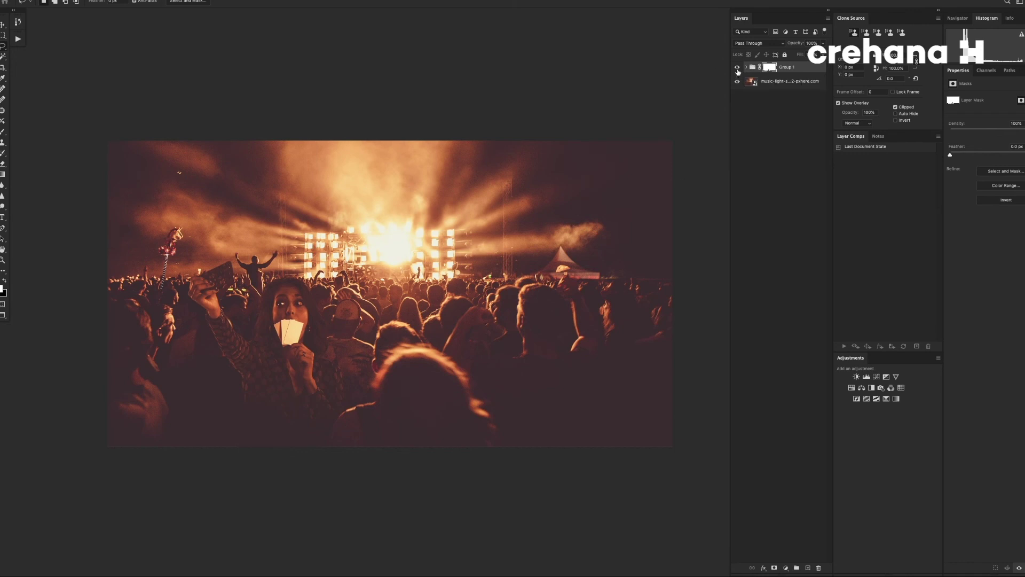
pyautogui.click(746, 68)
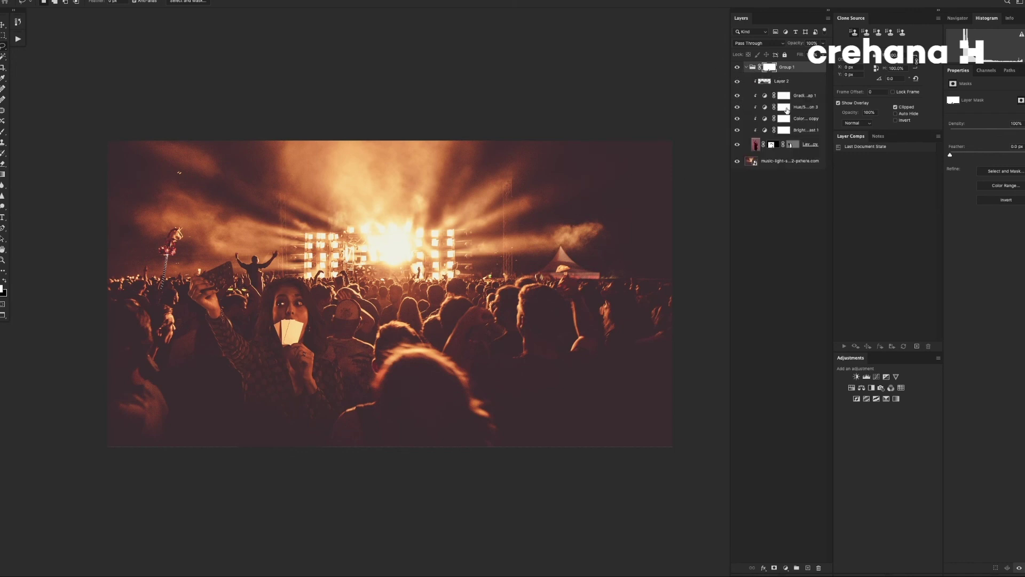
pyautogui.click(781, 81)
pyautogui.keyDown('shift'); pyautogui.click(800, 144); pyautogui.keyUp('shift')
pyautogui.press('v')
pyautogui.moveTo(329, 415); pyautogui.dragTo(348, 444)
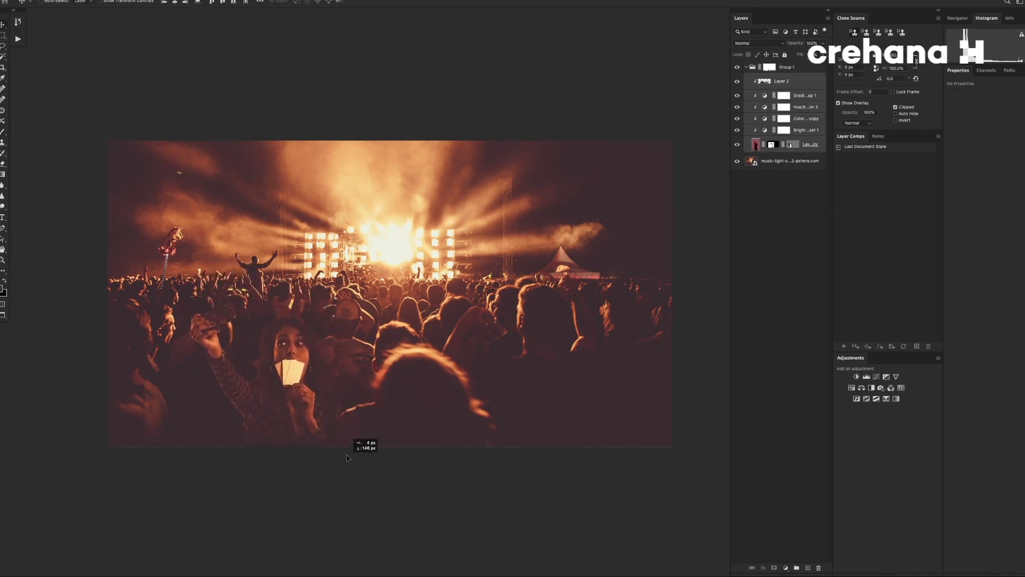
pyautogui.moveTo(348, 444); pyautogui.dragTo(347, 415)
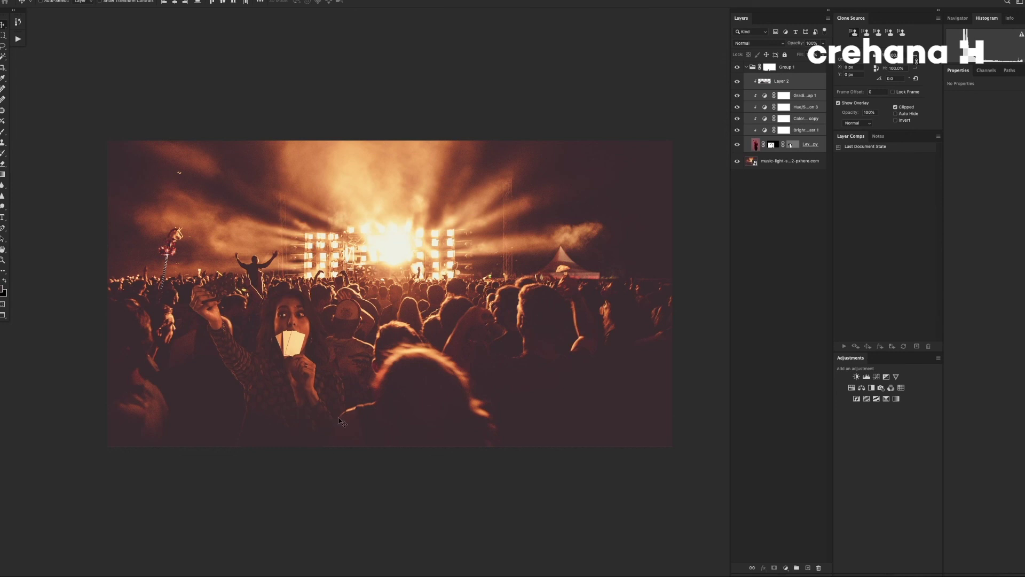
pyautogui.click(788, 68)
pyautogui.hotkey('shift', 'Up')
pyautogui.hotkey('shift', 'Up')
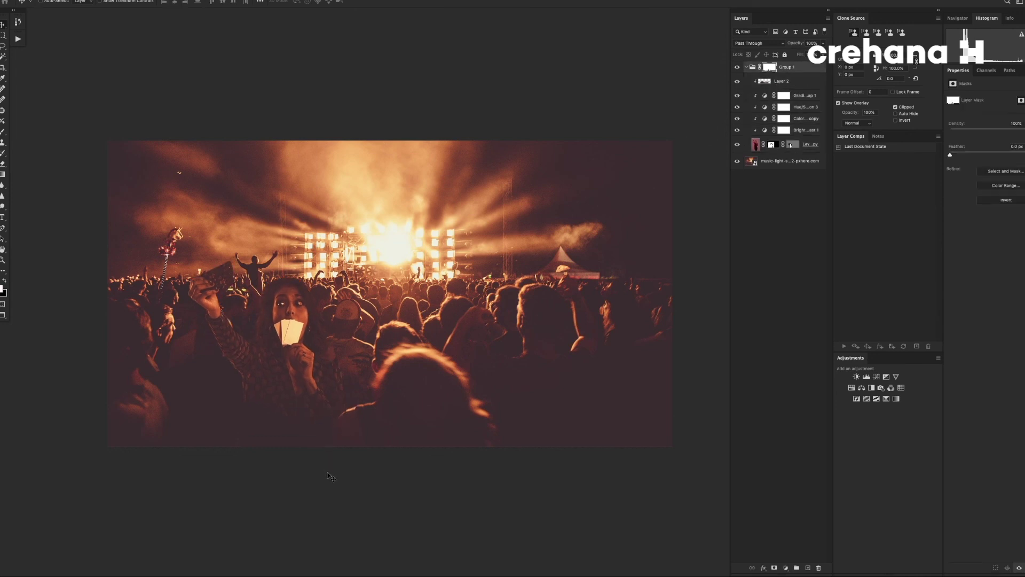